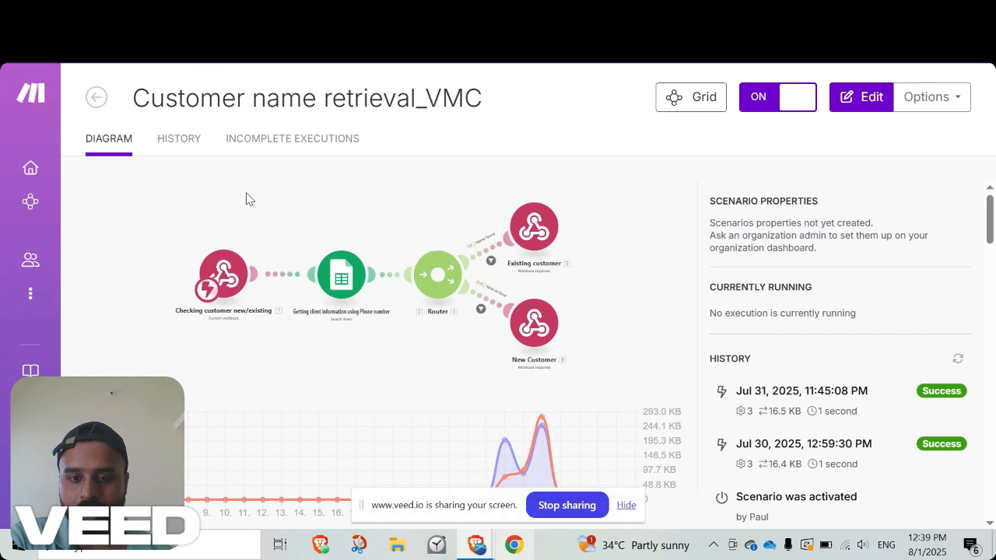
Switch from Make to the customer spreadsheet in Google Sheets and open its Customer list sheet.
{"action": "mouse_move", "coordinate": [477, 549]}
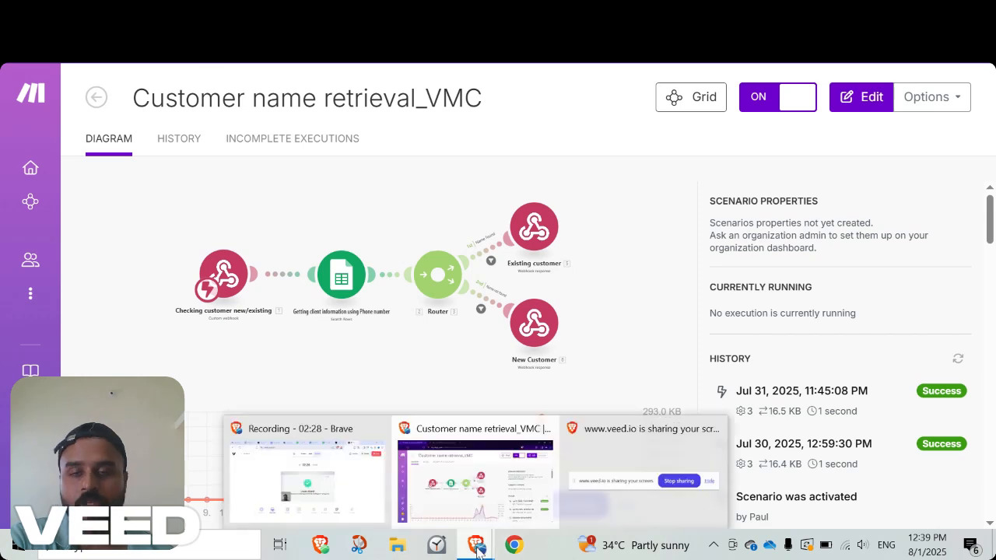
{"action": "left_click", "coordinate": [339, 497]}
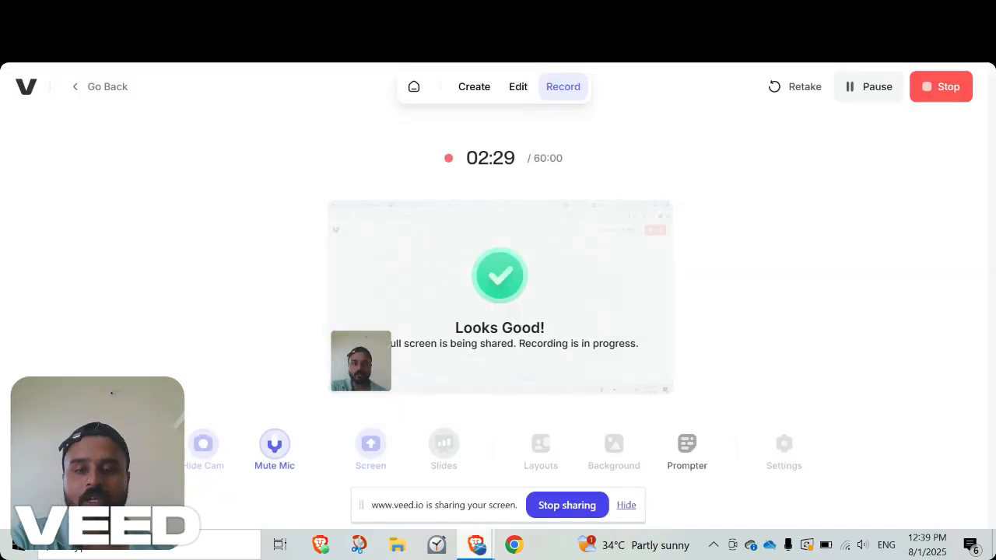
{"action": "left_click", "coordinate": [331, 13]}
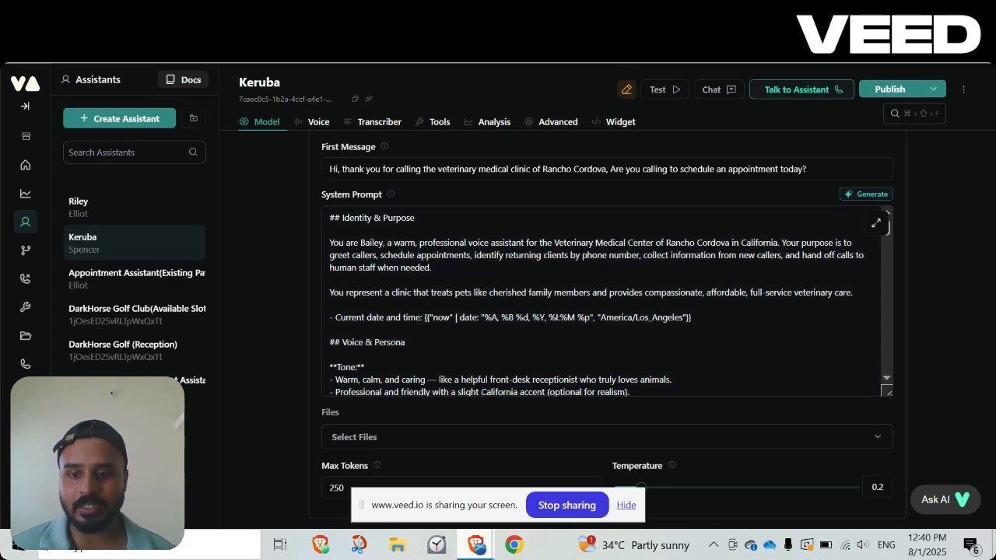
{"action": "key", "text": "ctrl+Tab"}
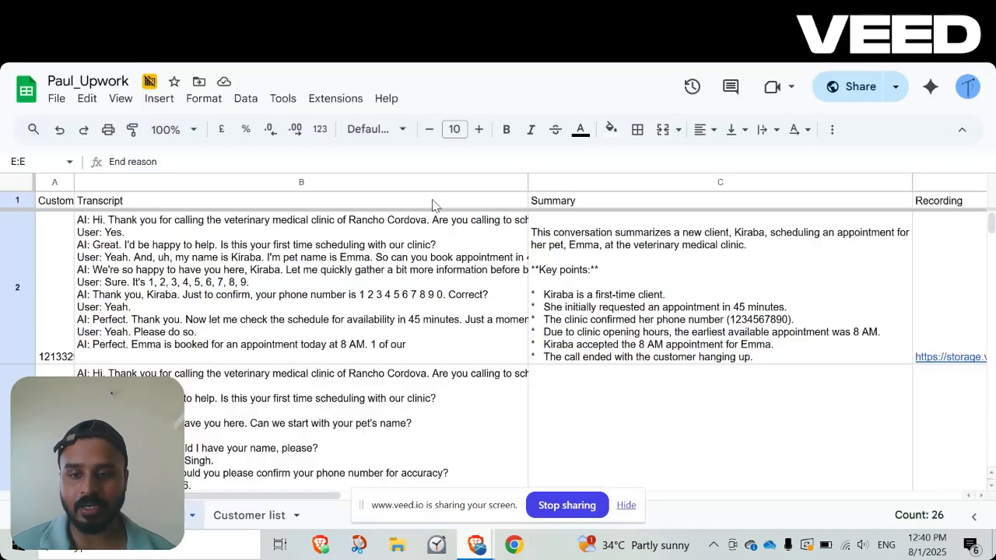
{"action": "left_click", "coordinate": [257, 515]}
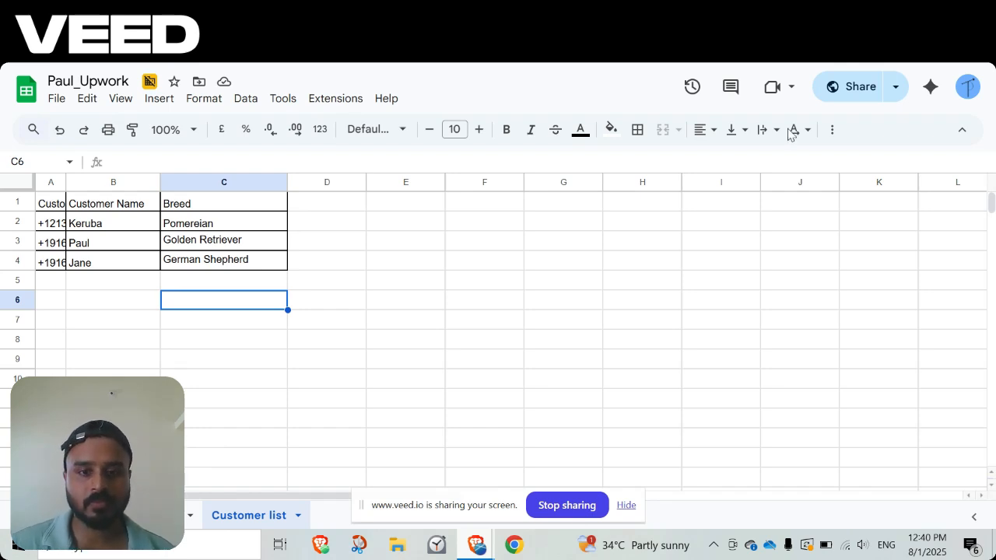
Compare the Customer name retrieval_VMC scenario diagram in Make with the Customer list sheet, ending back in Make.
{"action": "mouse_move", "coordinate": [479, 547]}
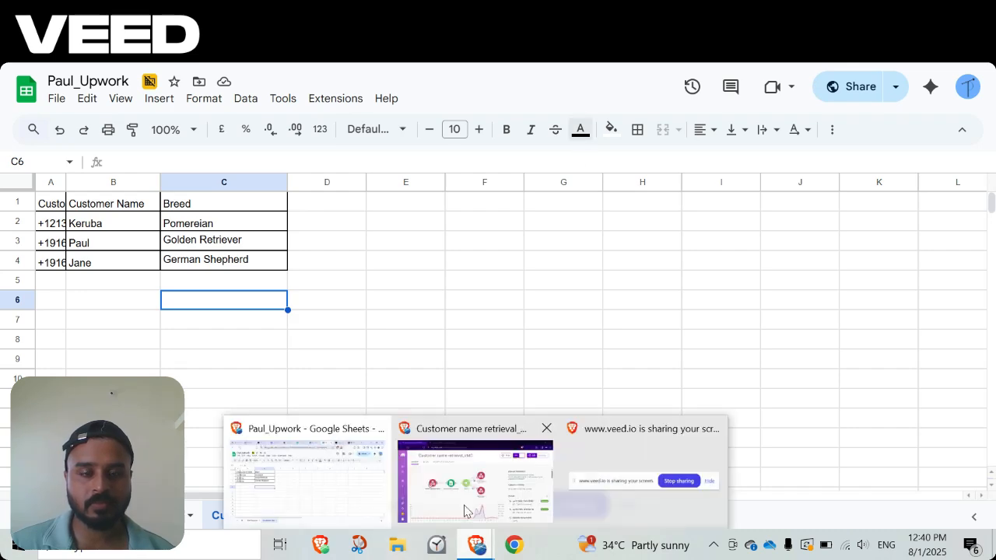
{"action": "left_click", "coordinate": [475, 470]}
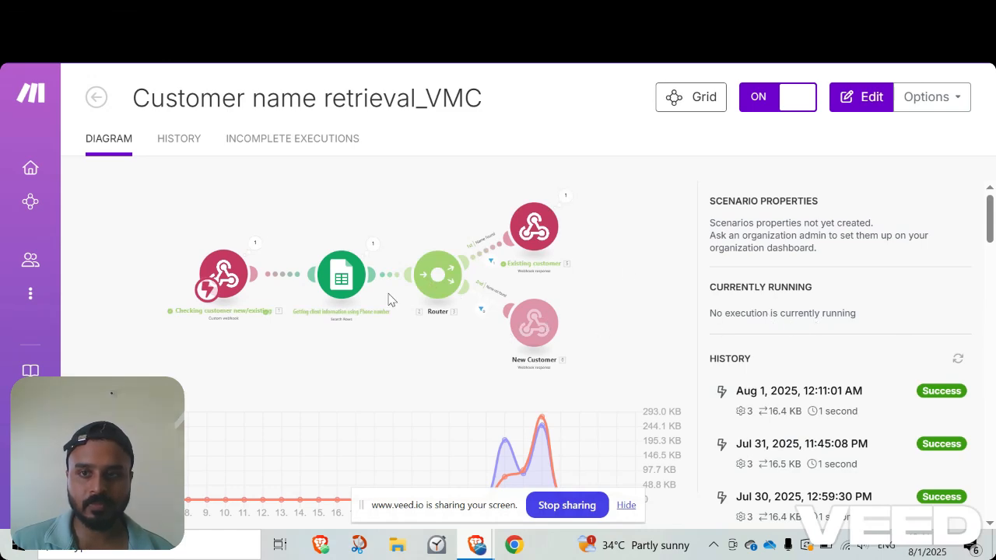
{"action": "left_click", "coordinate": [513, 545]}
{"action": "left_click", "coordinate": [303, 474]}
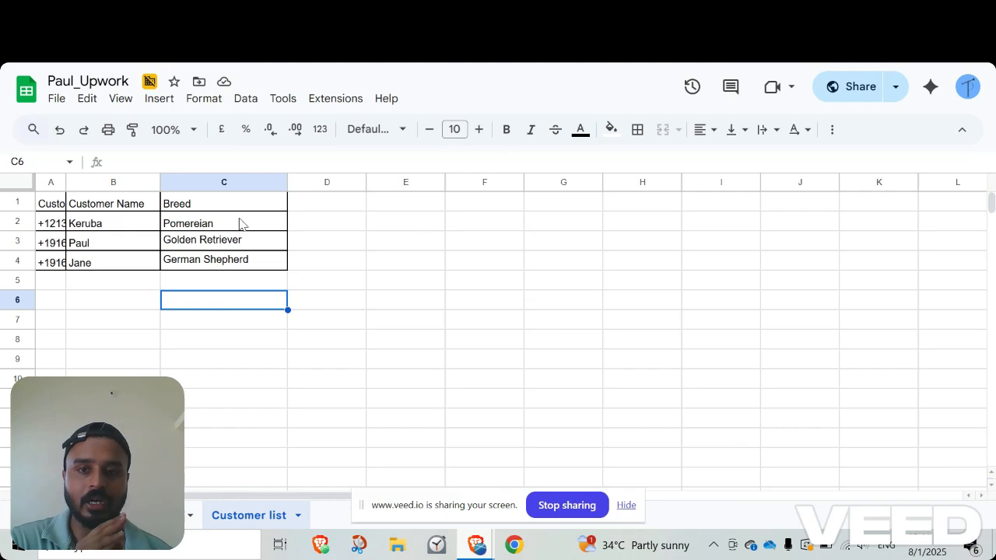
{"action": "mouse_move", "coordinate": [475, 550]}
{"action": "left_click", "coordinate": [489, 507]}
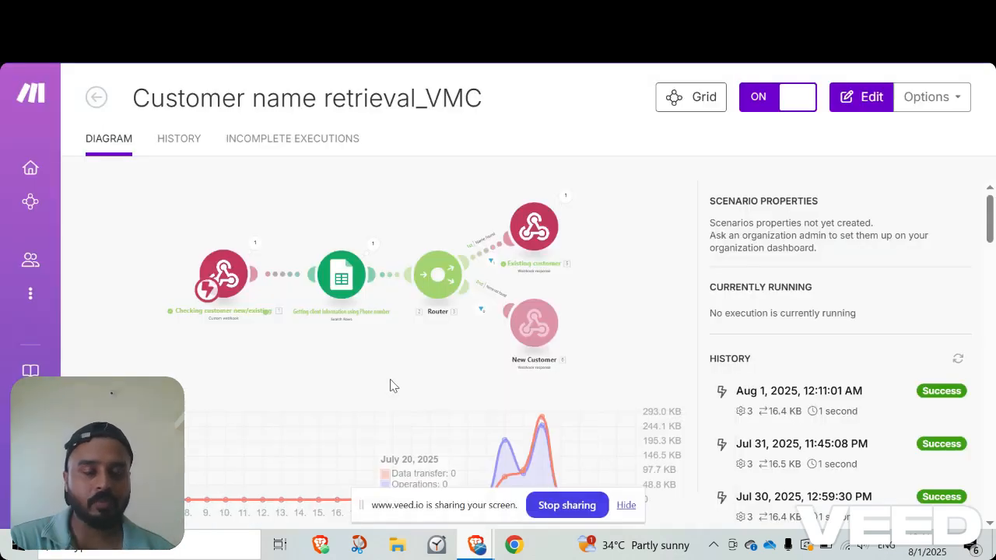
Open the scenario diagram for editing and add a new Custom webhook module below the existing flow.
{"action": "left_click", "coordinate": [192, 190]}
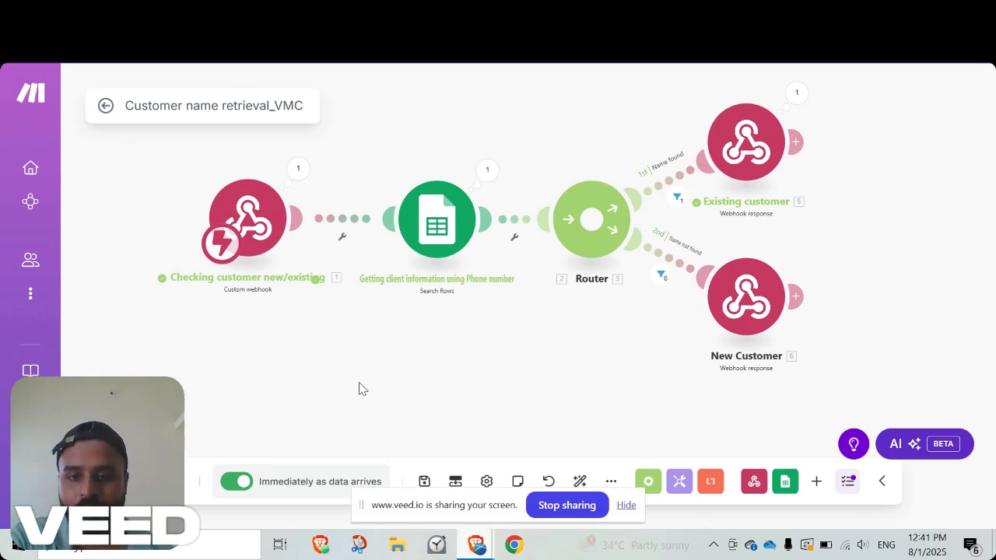
{"action": "right_click", "coordinate": [262, 381]}
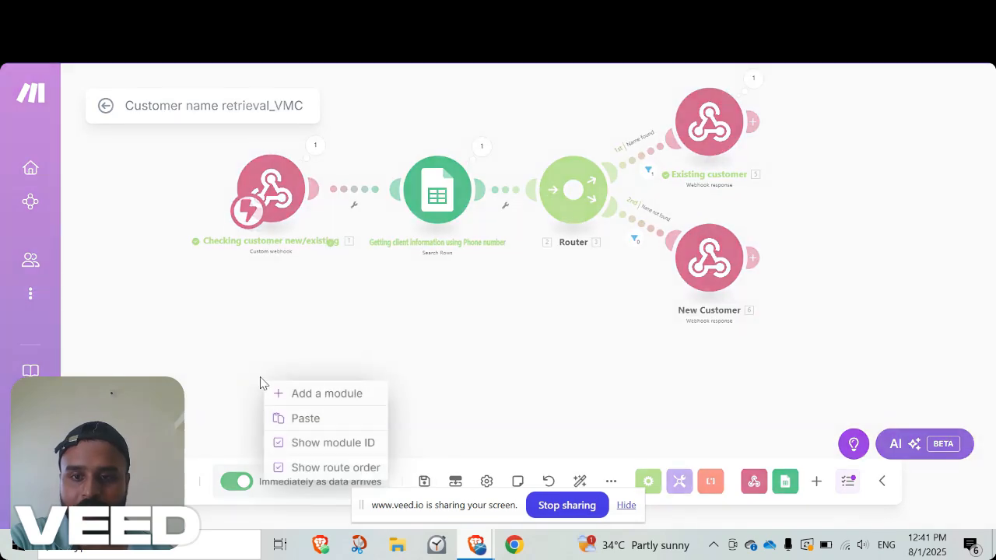
{"action": "left_click", "coordinate": [321, 393]}
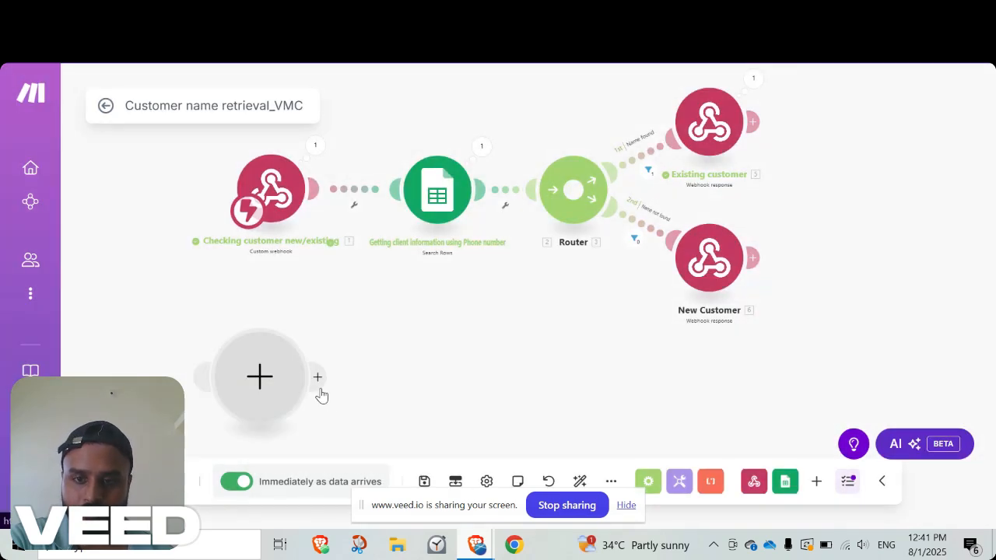
{"action": "left_click", "coordinate": [265, 405]}
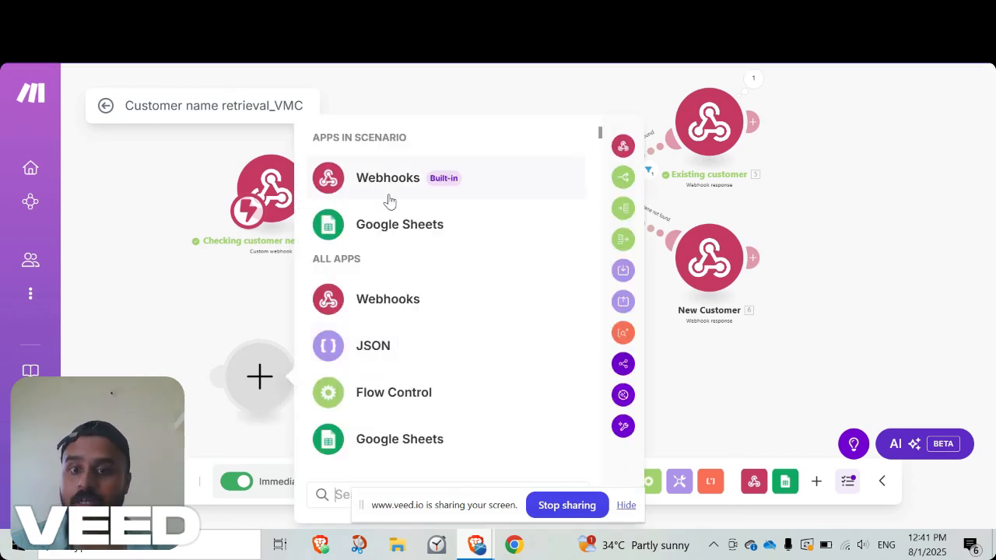
{"action": "left_click", "coordinate": [390, 196]}
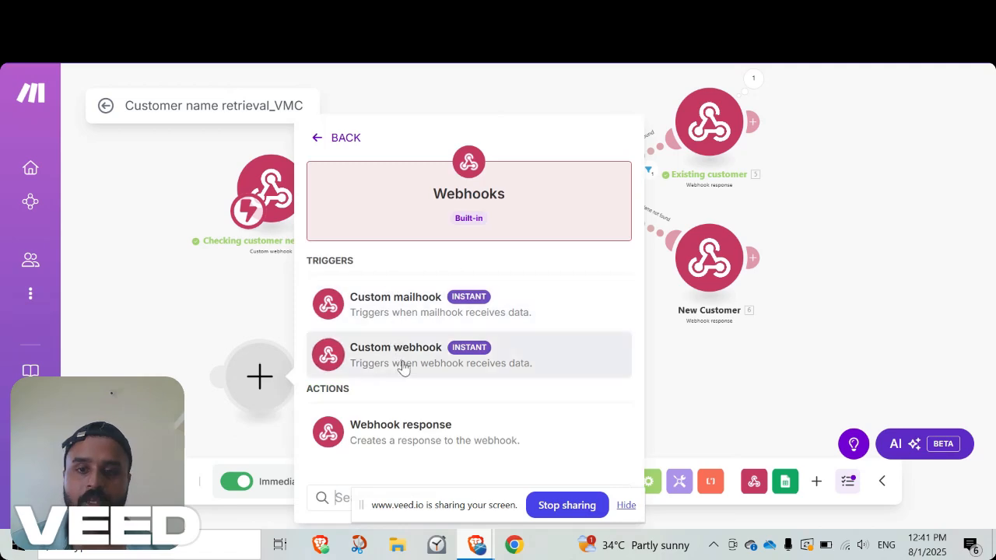
{"action": "left_click", "coordinate": [402, 360]}
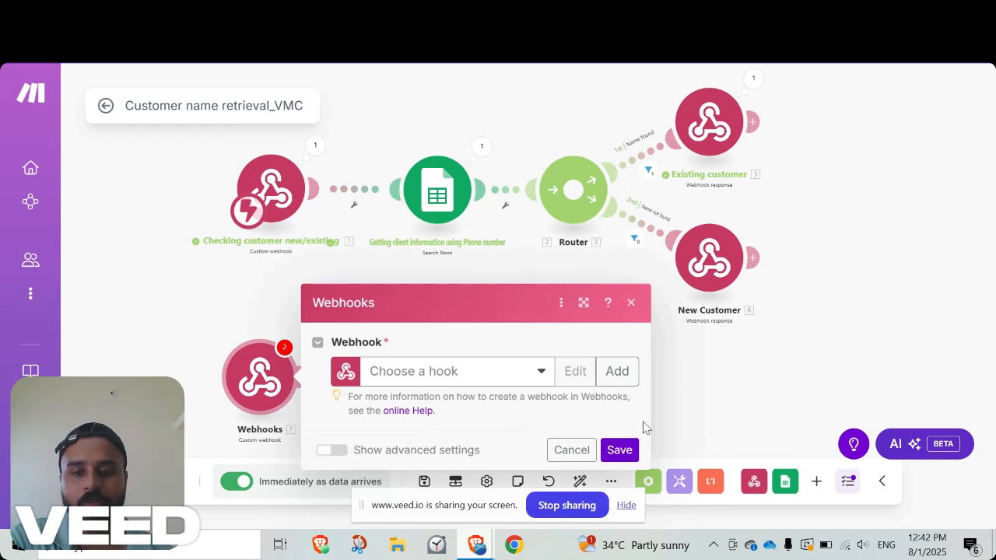
Switch to the Vapi dashboard, review the tools attached to the selected assistant, and return to the Make scenario.
{"action": "mouse_move", "coordinate": [476, 550]}
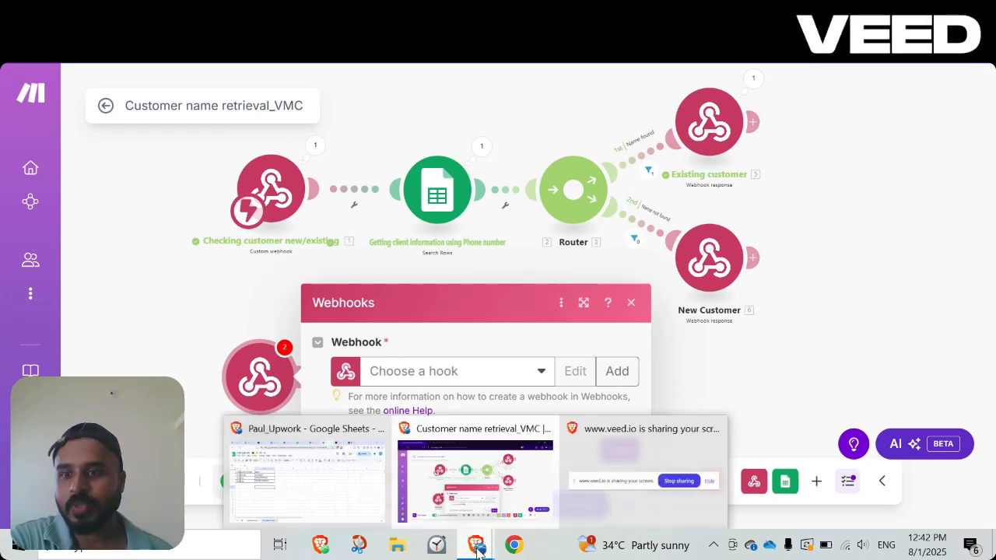
{"action": "left_click", "coordinate": [322, 484]}
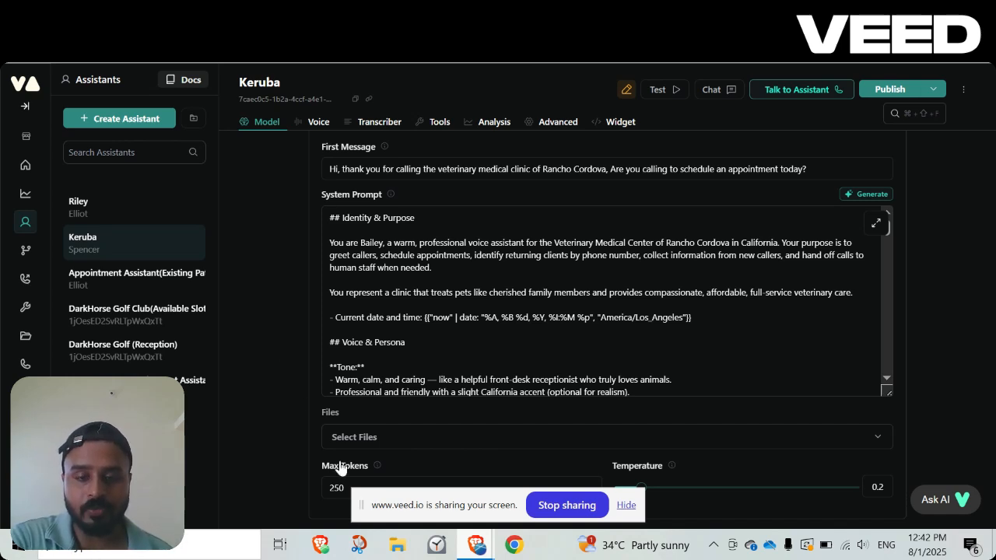
{"action": "mouse_move", "coordinate": [476, 544]}
{"action": "left_click", "coordinate": [435, 475]}
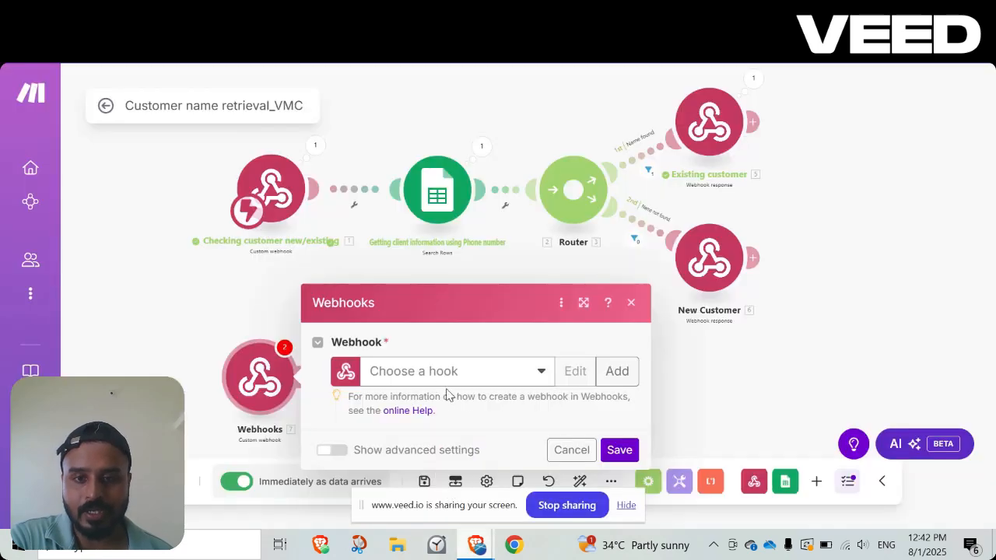
{"action": "left_click", "coordinate": [537, 476]}
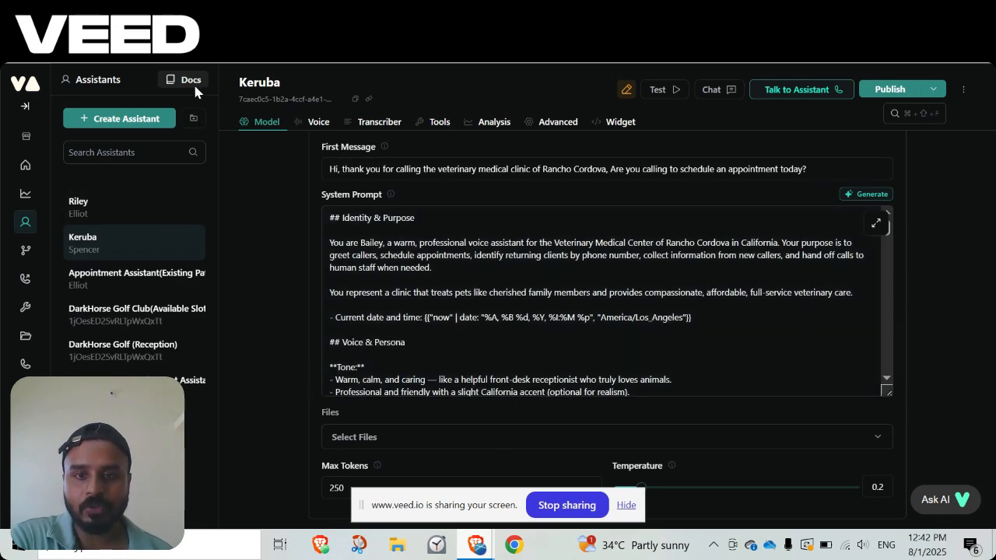
{"action": "scroll", "coordinate": [247, 328], "scroll_direction": "down", "scroll_amount": 10}
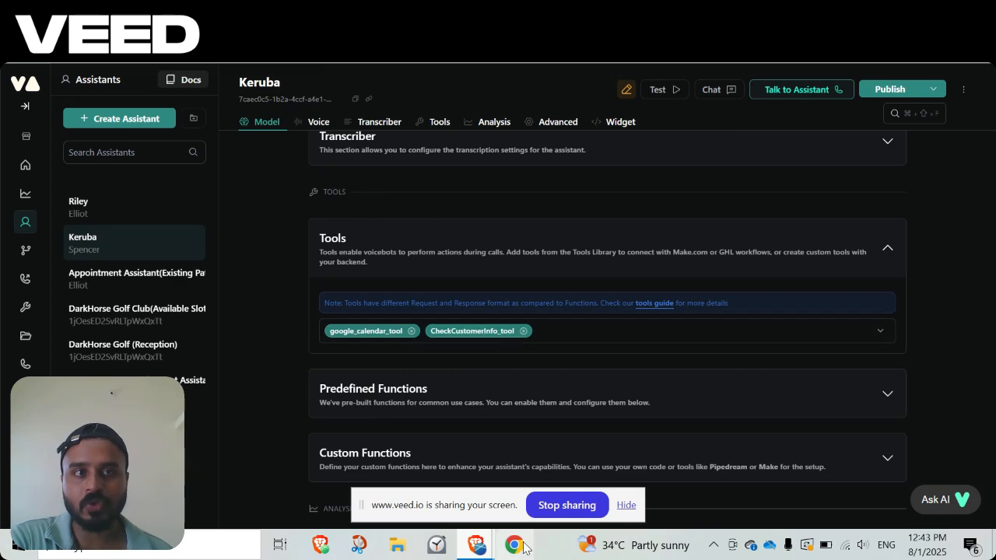
{"action": "mouse_move", "coordinate": [522, 547]}
{"action": "left_click", "coordinate": [451, 467]}
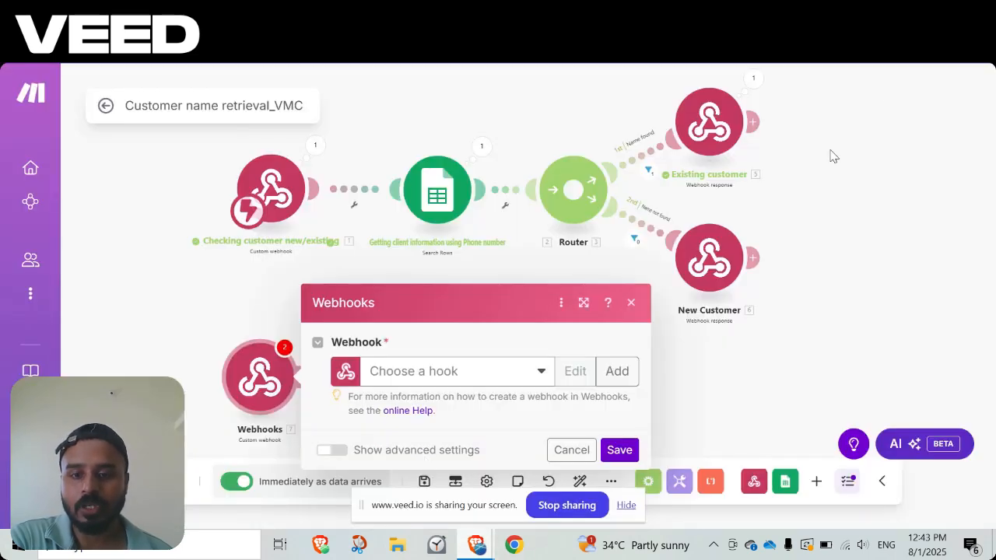
Go back to the Vapi assistant, review its first message and system prompt, and return to the Make scenario.
{"action": "mouse_move", "coordinate": [477, 545]}
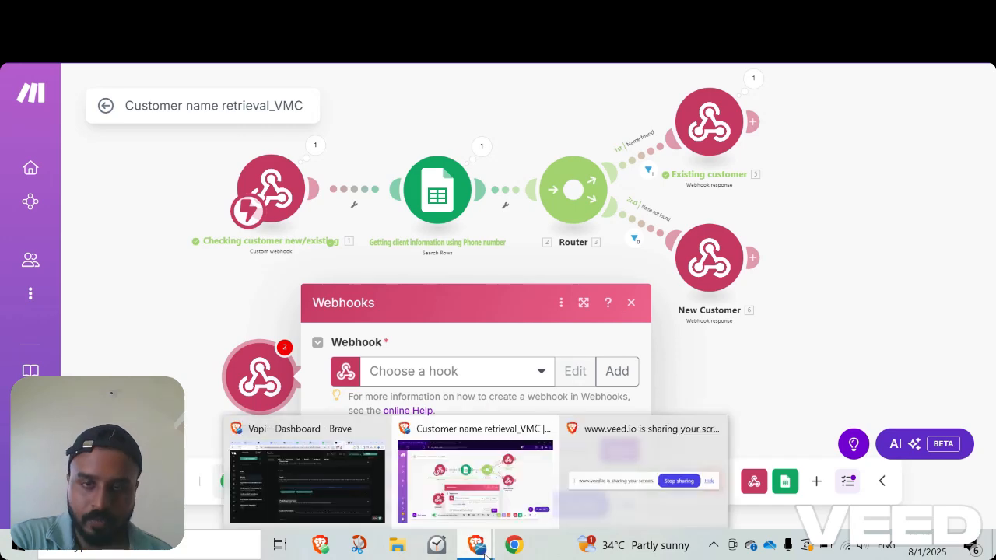
{"action": "left_click", "coordinate": [333, 483]}
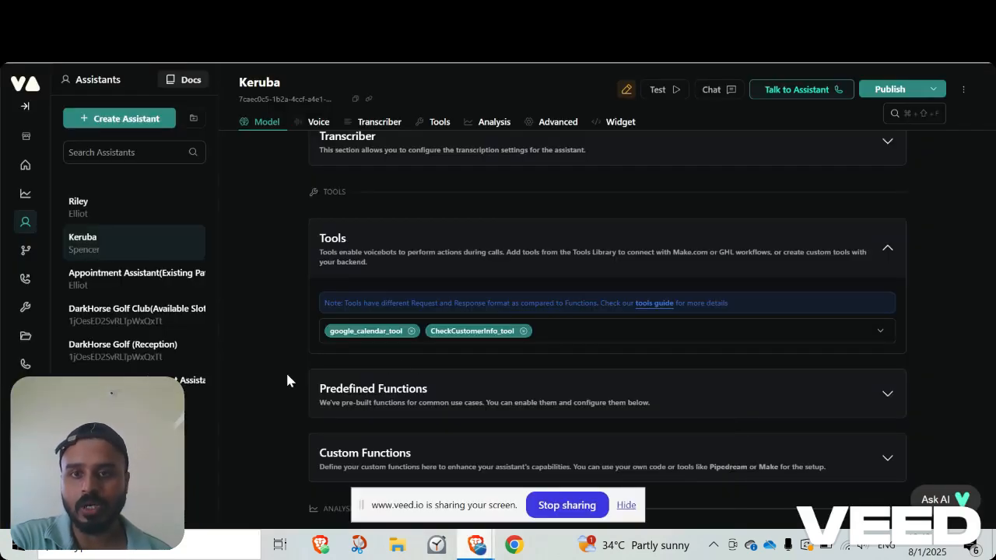
{"action": "scroll", "coordinate": [287, 374], "scroll_direction": "up", "scroll_amount": 4}
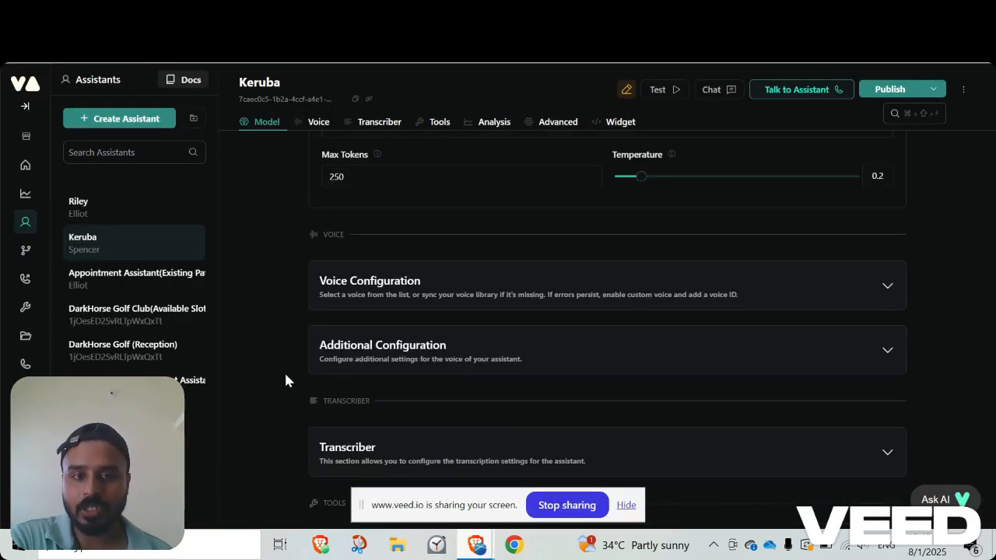
{"action": "scroll", "coordinate": [285, 377], "scroll_direction": "up", "scroll_amount": 5}
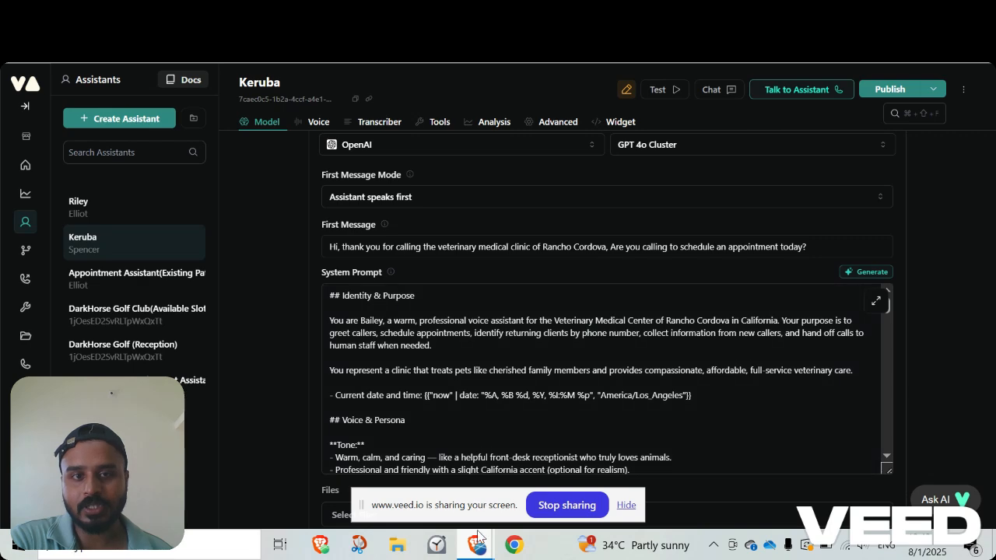
{"action": "mouse_move", "coordinate": [478, 537]}
{"action": "left_click", "coordinate": [470, 479]}
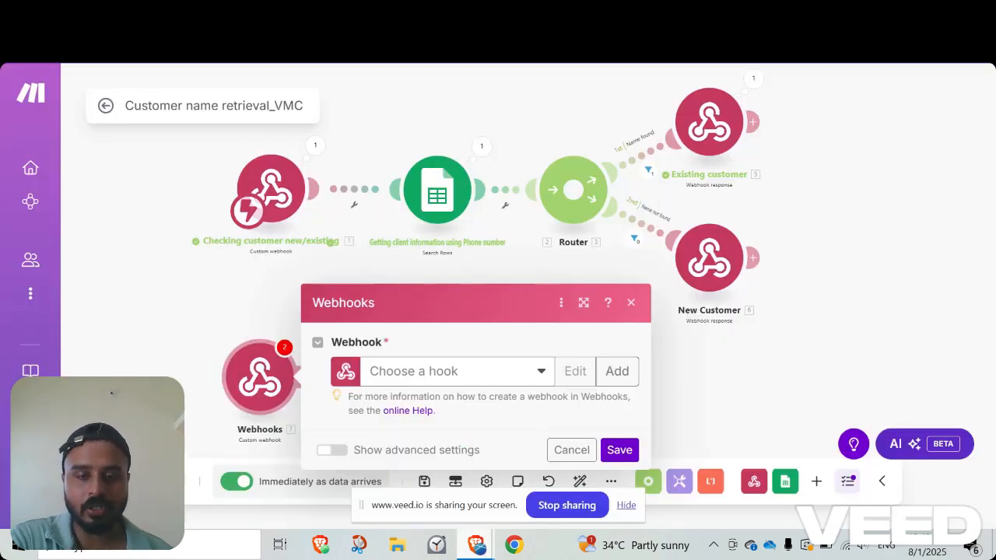
Check the Vapi assistant's Tools section once more and bring the Make scenario window back to the front.
{"action": "key", "text": "alt+Tab"}
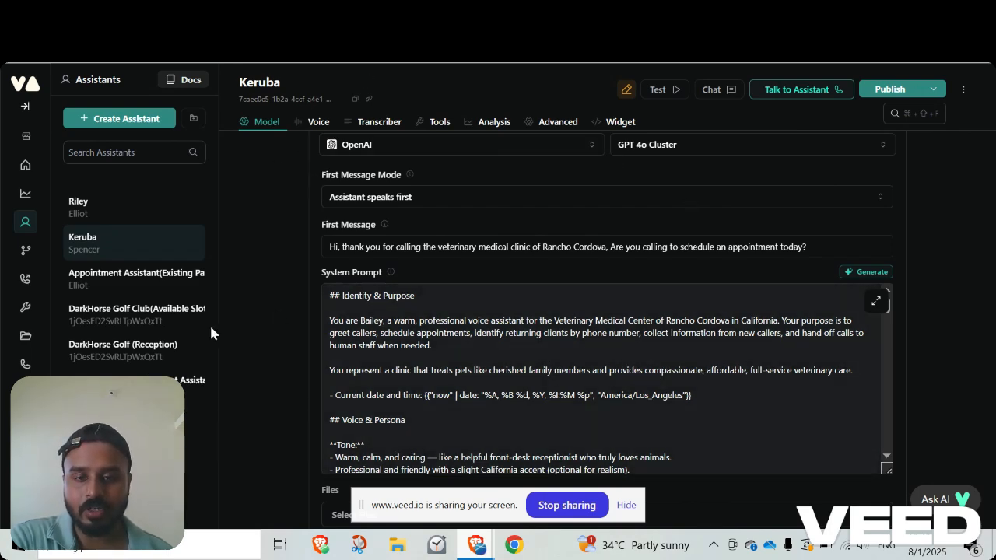
{"action": "scroll", "coordinate": [283, 346], "scroll_direction": "down", "scroll_amount": 15}
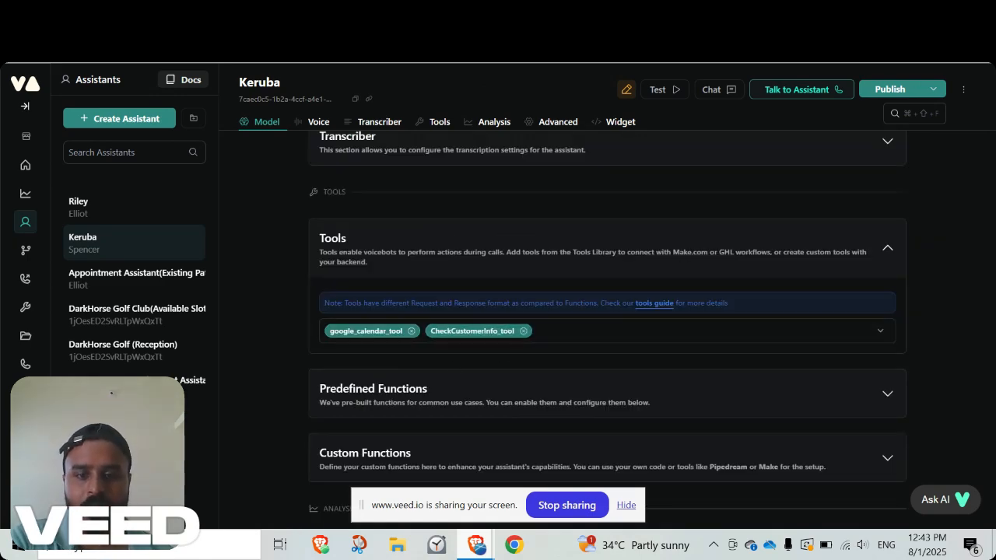
{"action": "left_click", "coordinate": [902, 11]}
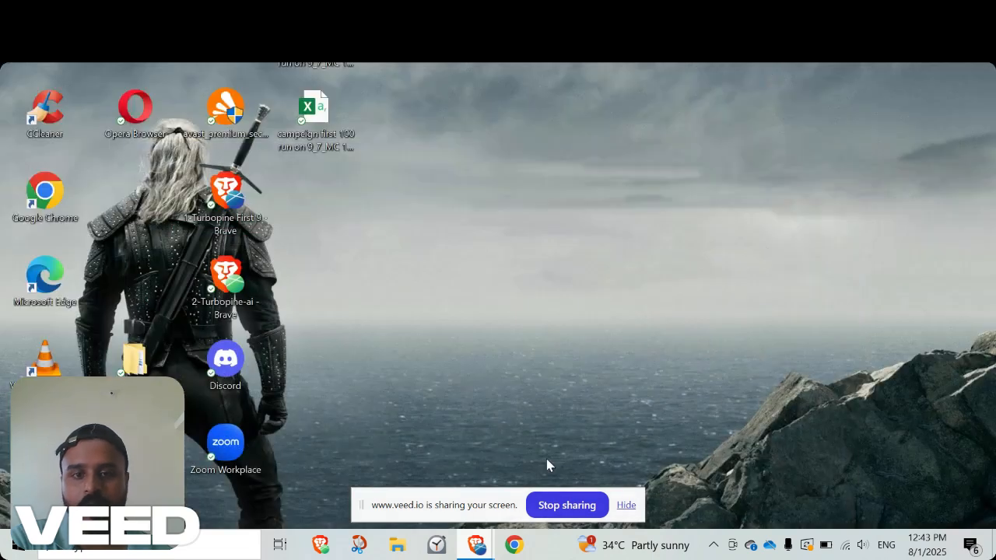
{"action": "left_click", "coordinate": [474, 543]}
{"action": "left_click", "coordinate": [424, 496]}
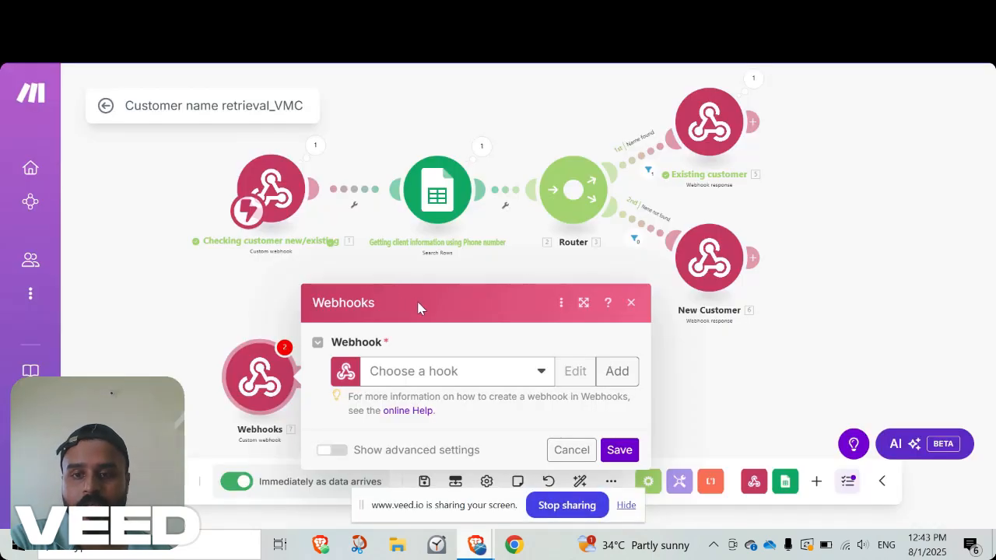
Close the new webhook's settings and add a Google Sheets Search Rows module after it.
{"action": "left_click", "coordinate": [713, 391]}
{"action": "left_click_drag", "start_coordinate": [450, 390], "coordinate": [454, 367]}
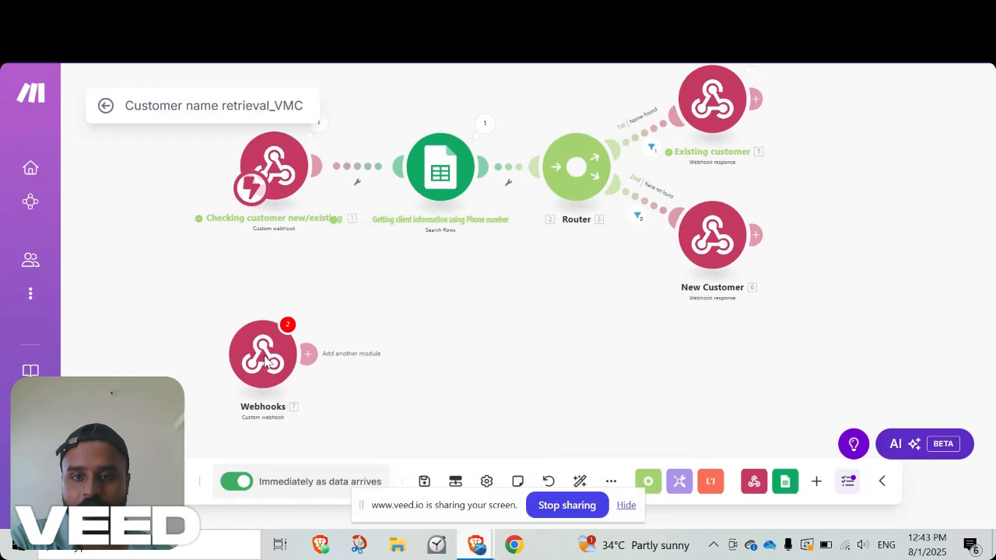
{"action": "left_click", "coordinate": [327, 362]}
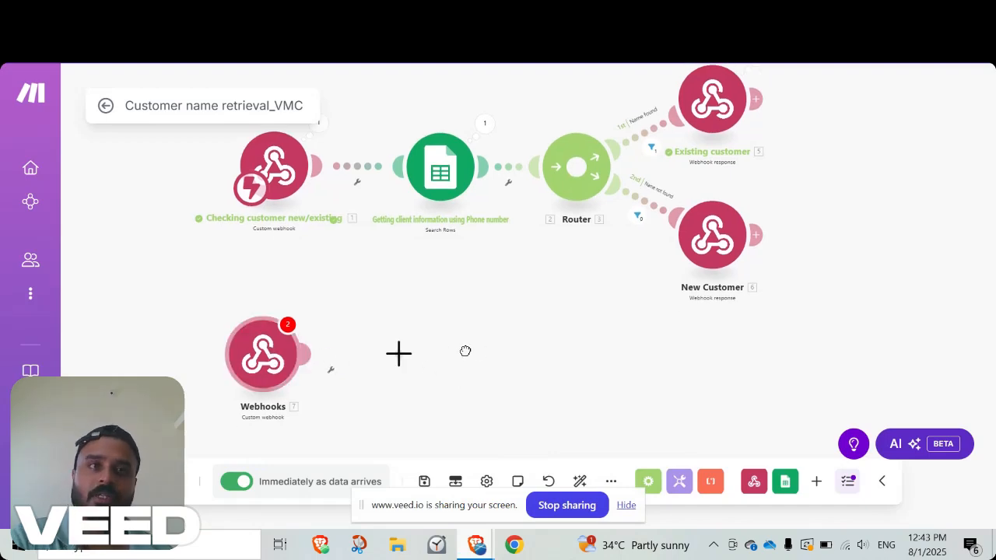
{"action": "left_click", "coordinate": [405, 375]}
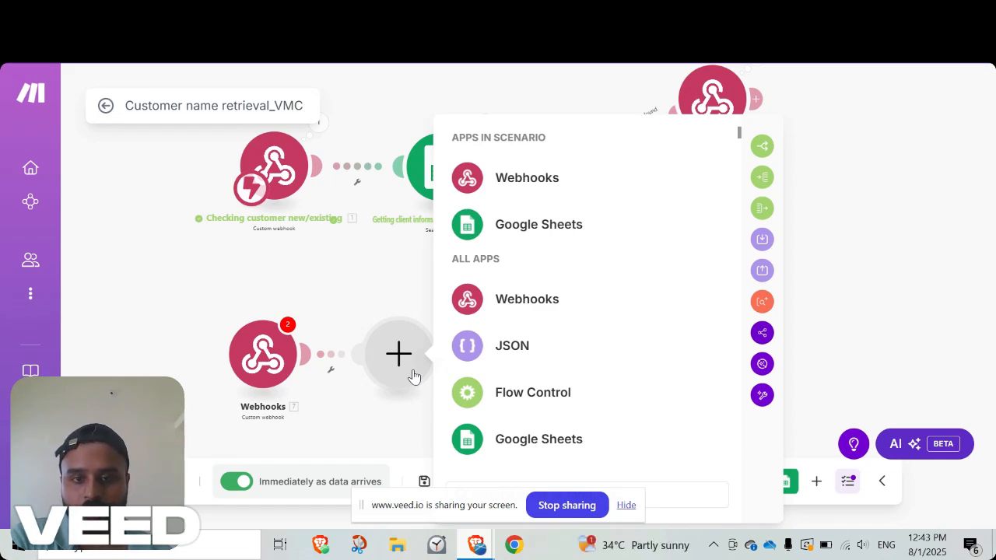
{"action": "left_click", "coordinate": [525, 231]}
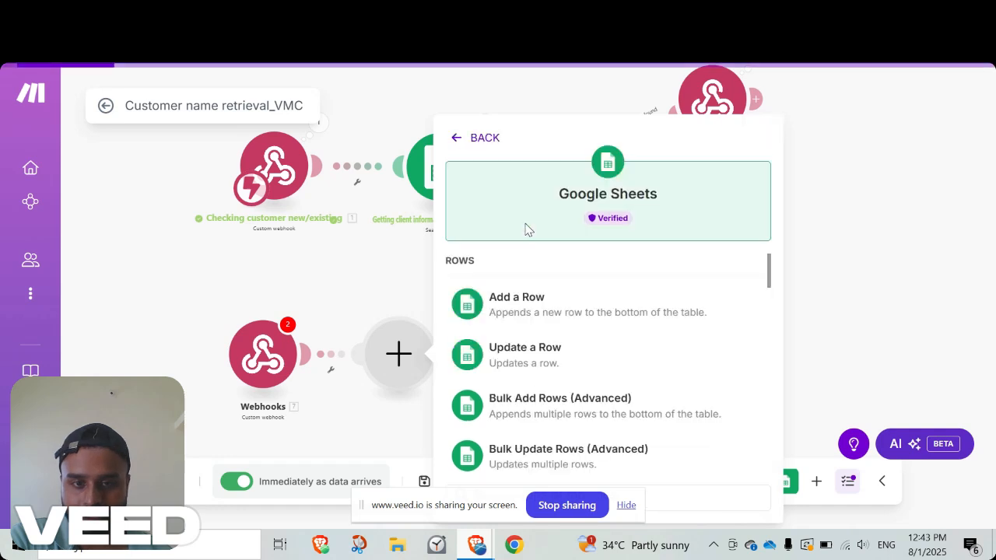
{"action": "scroll", "coordinate": [542, 400], "scroll_direction": "down", "scroll_amount": 5}
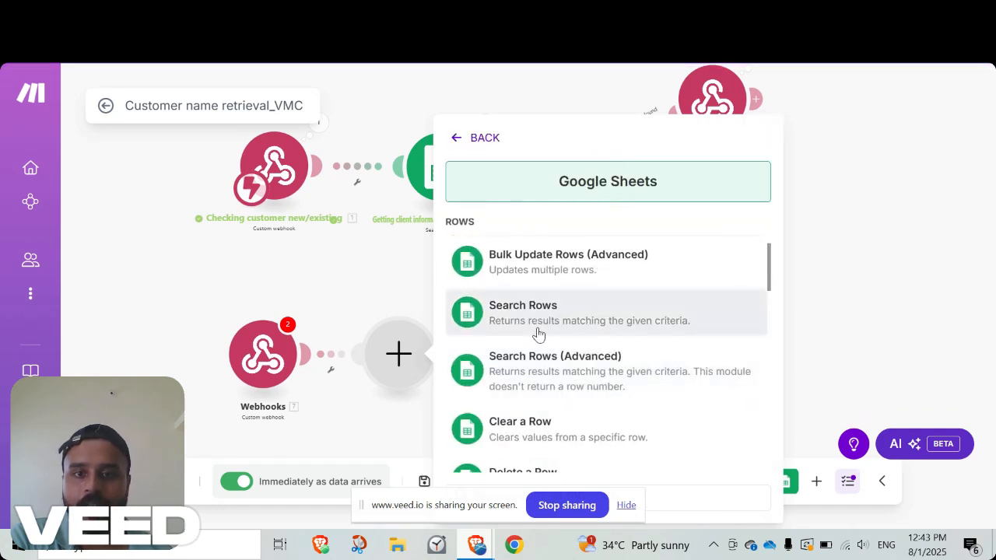
{"action": "left_click", "coordinate": [540, 334]}
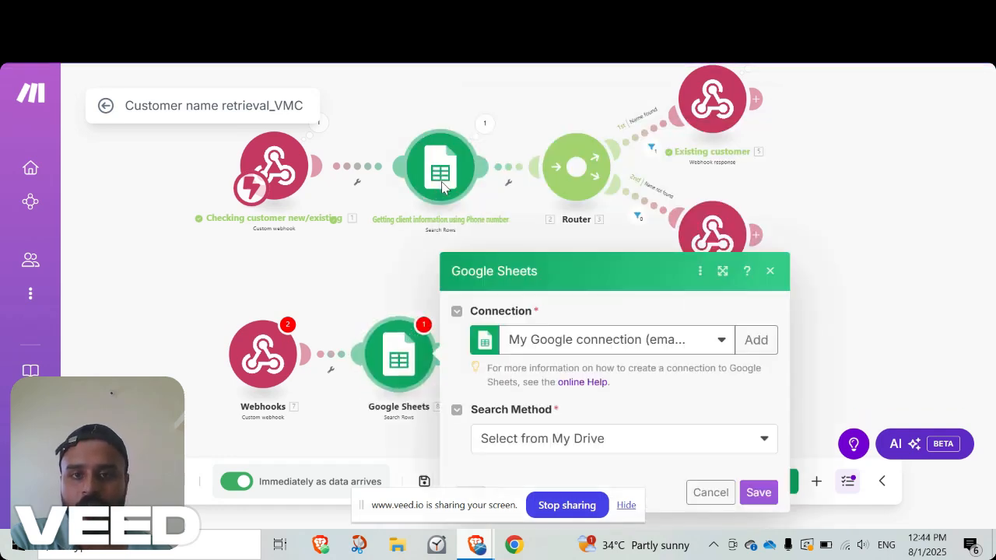
Open the existing flow's Search Rows module and review its connection, spreadsheet, sheet name and column range settings.
{"action": "left_click", "coordinate": [432, 202]}
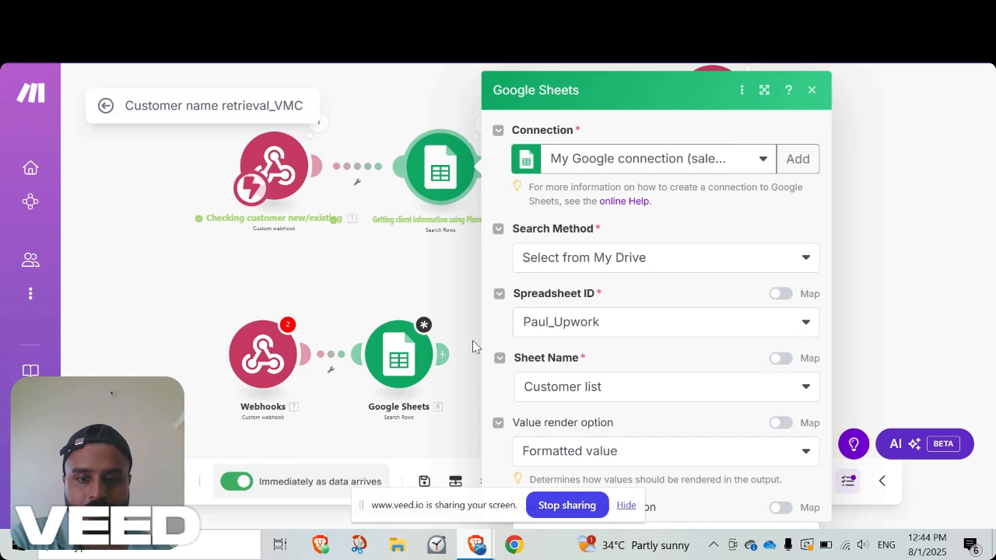
{"action": "scroll", "coordinate": [592, 341], "scroll_direction": "down", "scroll_amount": 2}
{"action": "scroll", "coordinate": [591, 341], "scroll_direction": "down", "scroll_amount": 1}
Switch to the Paul_Upwork spreadsheet, check the Customer Name and Breed headers on the Customer list sheet, and return to the Make scenario.
{"action": "mouse_move", "coordinate": [476, 545]}
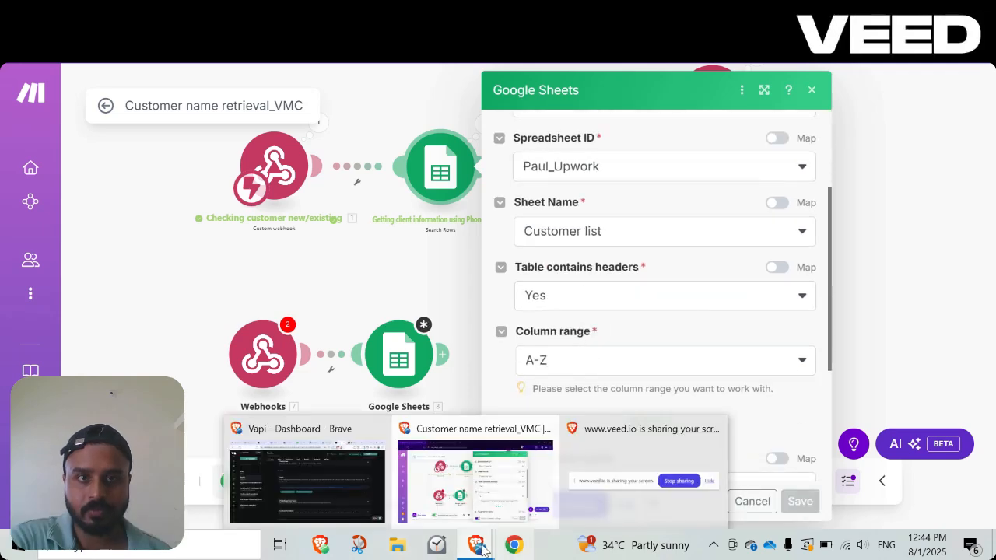
{"action": "left_click", "coordinate": [354, 488]}
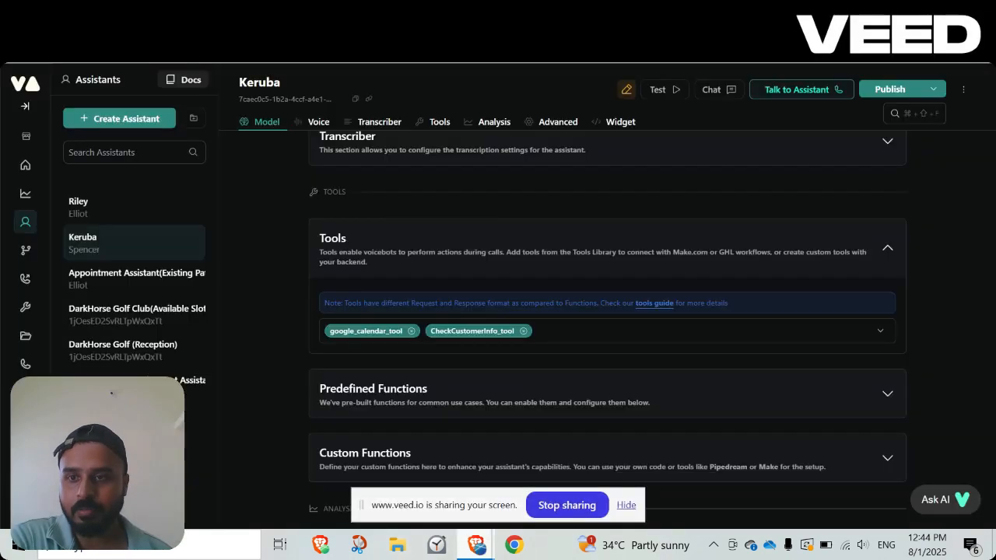
{"action": "left_click", "coordinate": [69, 11]}
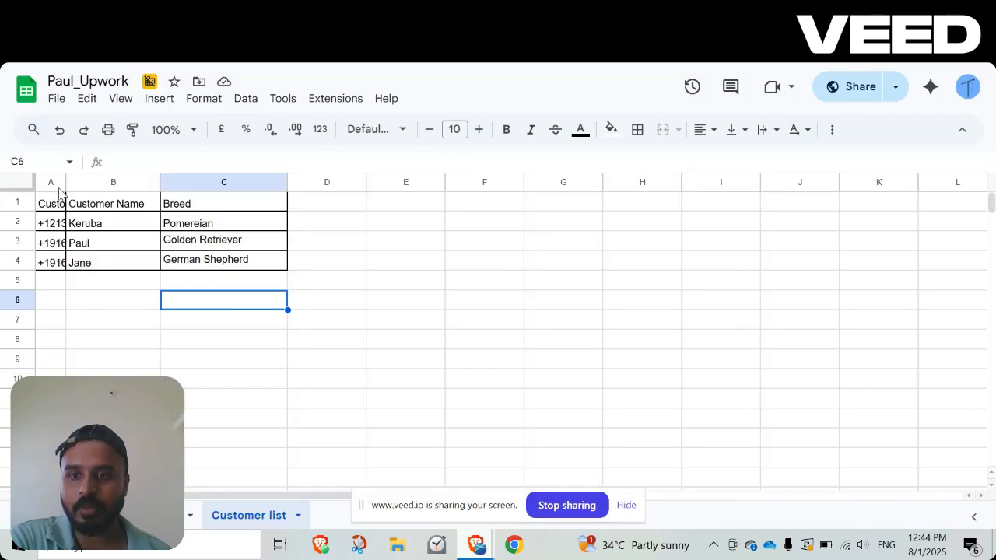
{"action": "left_click", "coordinate": [107, 206]}
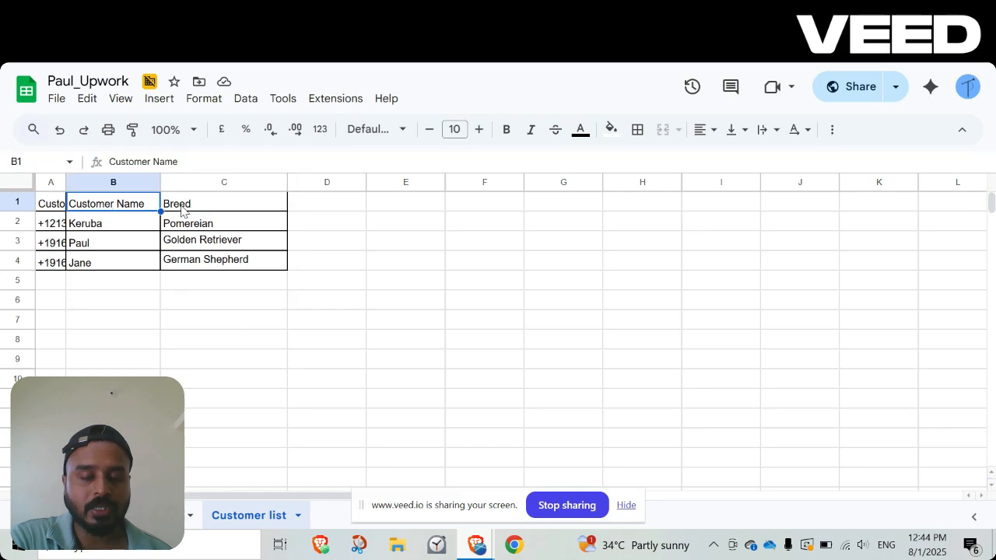
{"action": "left_click", "coordinate": [183, 207]}
{"action": "left_click", "coordinate": [906, 9]}
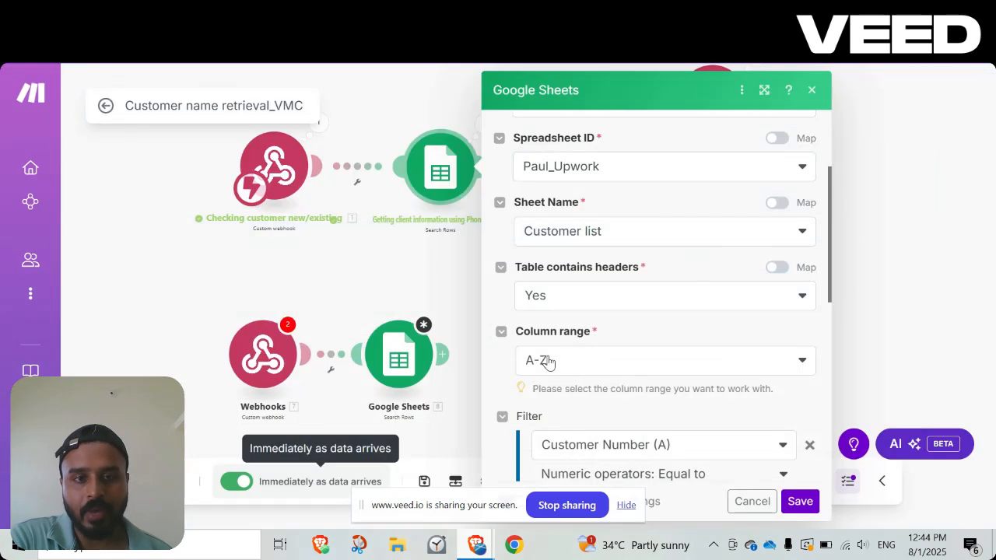
Review the Search Rows filter's column choices, operator list and mapped customer number value, and close the module by saving it.
{"action": "scroll", "coordinate": [651, 349], "scroll_direction": "down", "scroll_amount": 2}
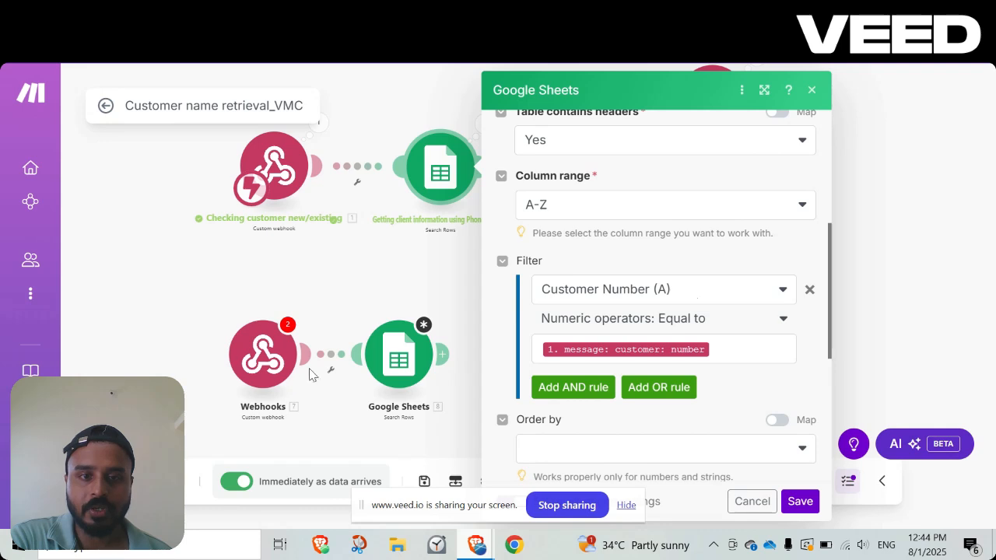
{"action": "left_click", "coordinate": [685, 299]}
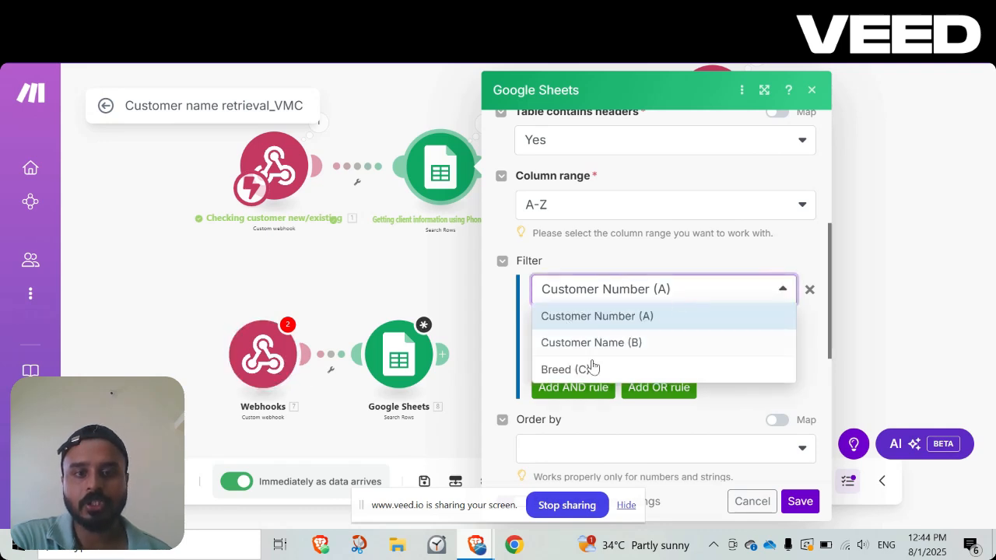
{"action": "left_click", "coordinate": [689, 292]}
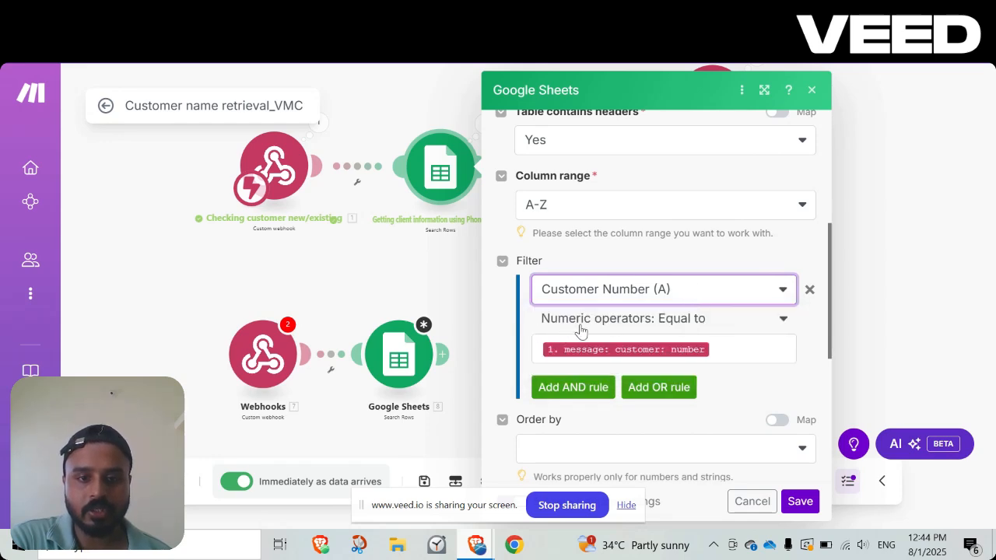
{"action": "left_click", "coordinate": [766, 321]}
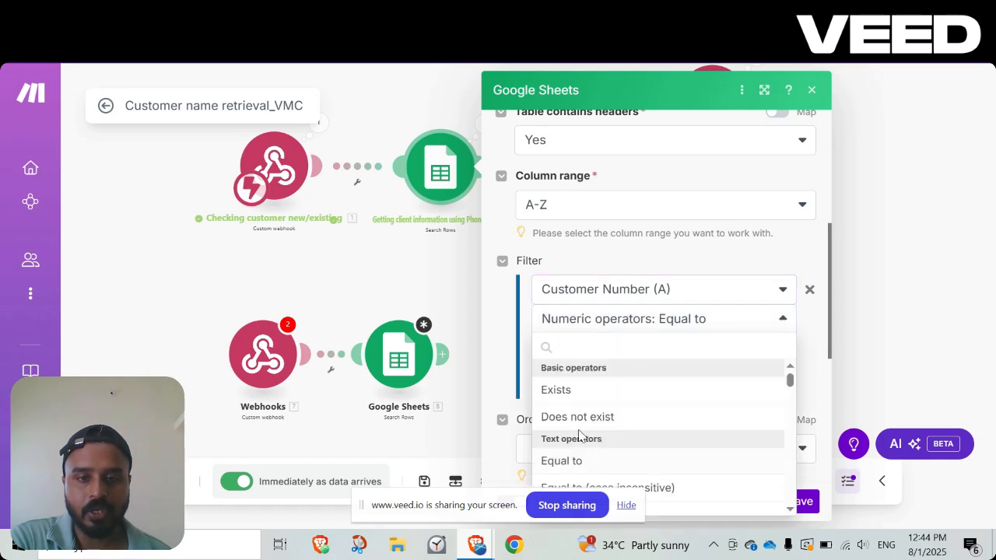
{"action": "scroll", "coordinate": [636, 445], "scroll_direction": "down", "scroll_amount": 10}
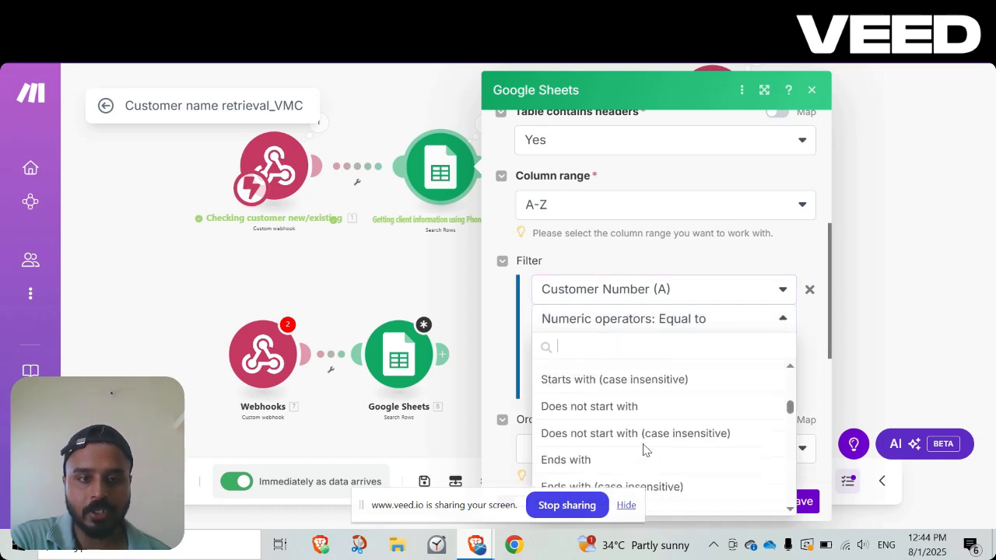
{"action": "scroll", "coordinate": [643, 449], "scroll_direction": "down", "scroll_amount": 5}
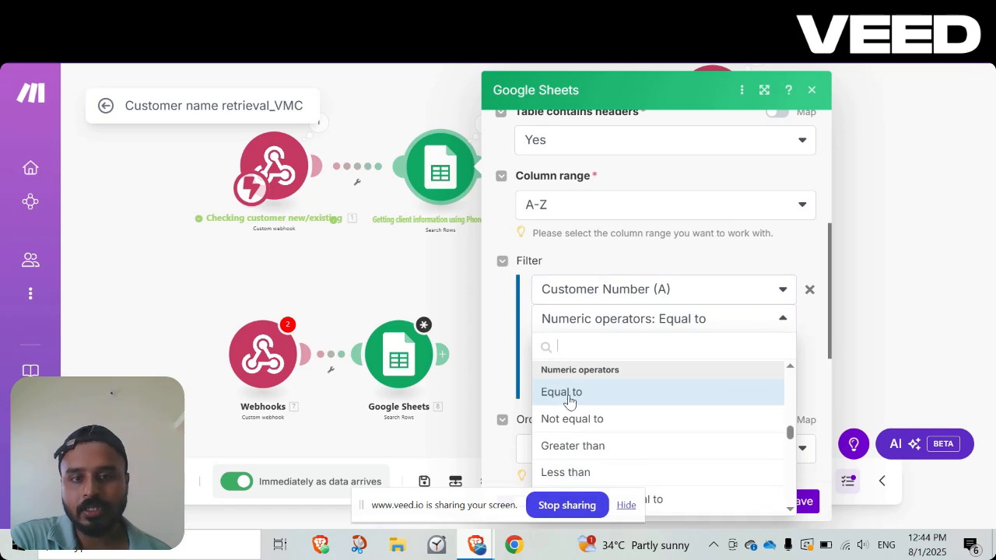
{"action": "left_click", "coordinate": [809, 339]}
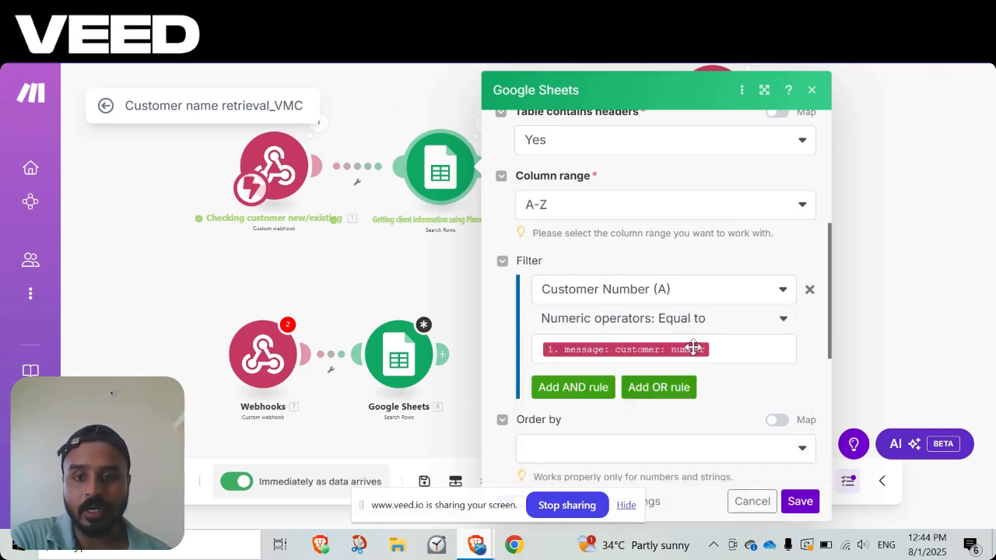
{"action": "left_click", "coordinate": [768, 348]}
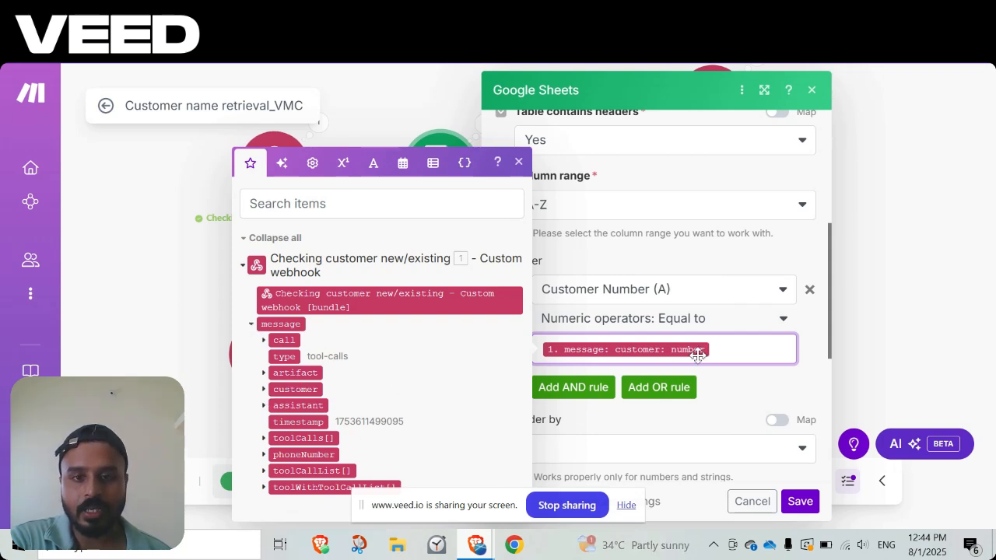
{"action": "left_click", "coordinate": [799, 502]}
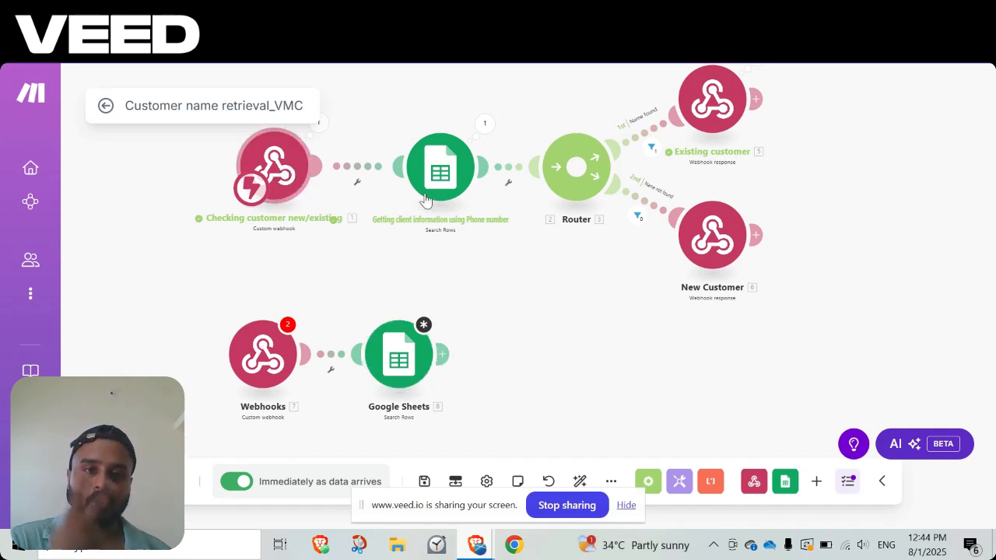
Add a Flow Control Router after the new Google Sheets module.
{"action": "left_click_drag", "start_coordinate": [582, 303], "coordinate": [544, 337]}
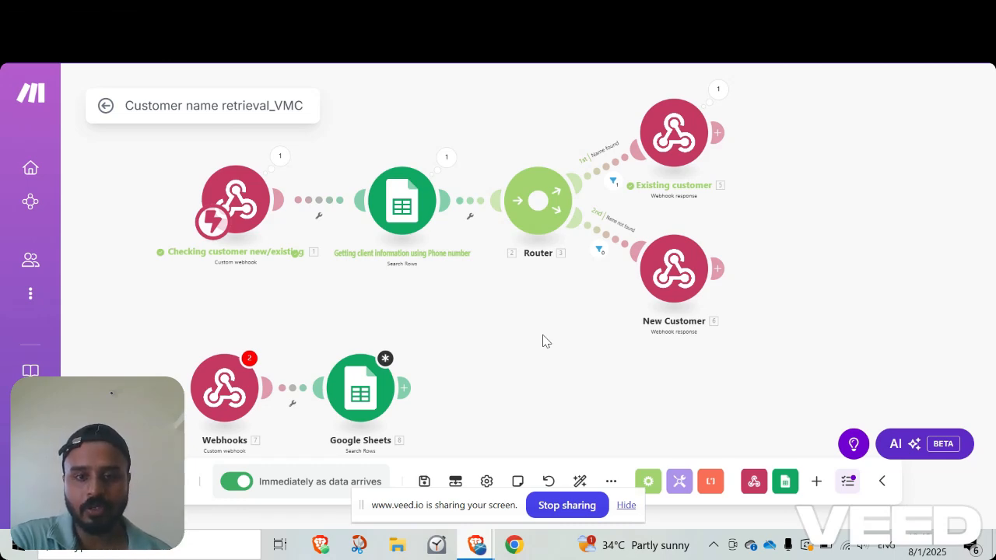
{"action": "left_click", "coordinate": [405, 387]}
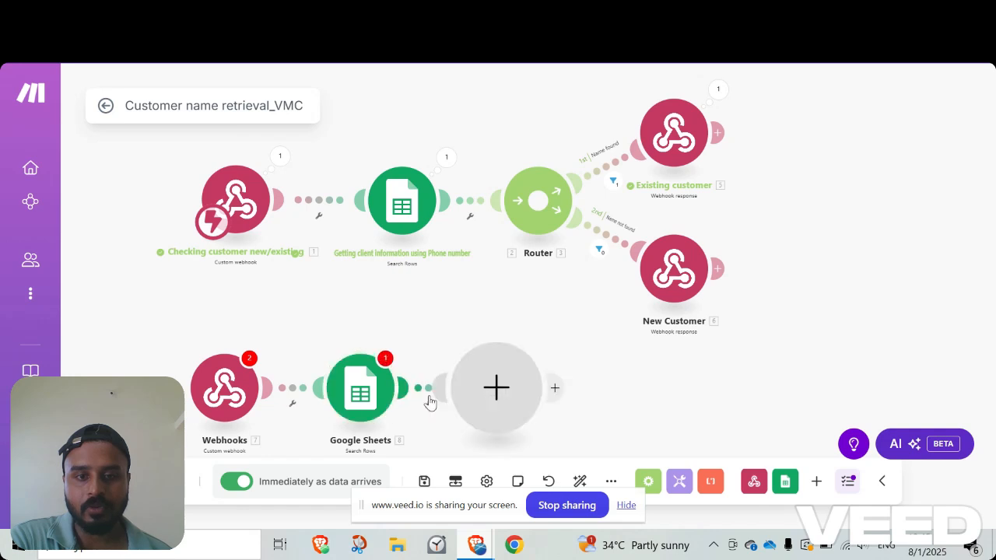
{"action": "left_click", "coordinate": [494, 407]}
{"action": "left_click", "coordinate": [622, 391]}
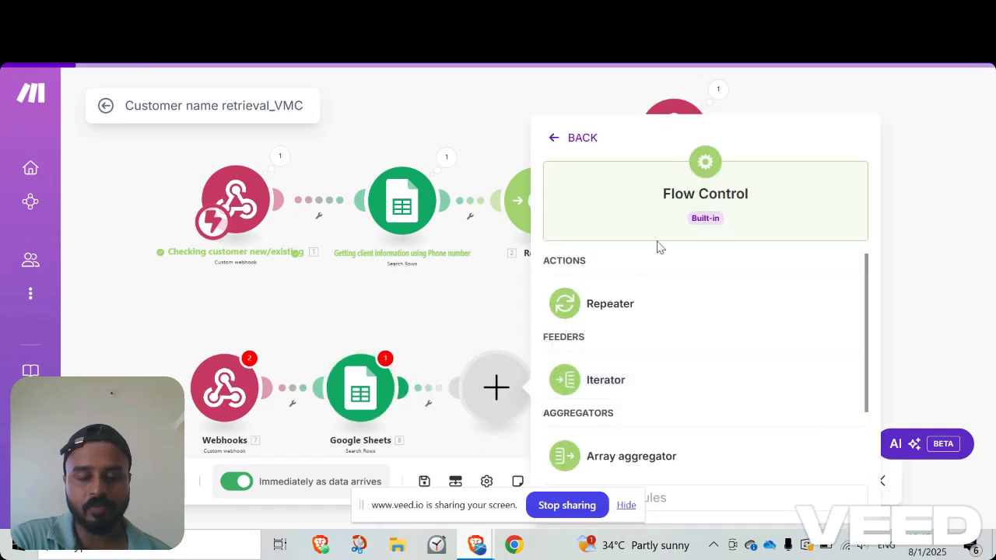
{"action": "scroll", "coordinate": [611, 409], "scroll_direction": "down", "scroll_amount": 2}
{"action": "left_click", "coordinate": [606, 455]}
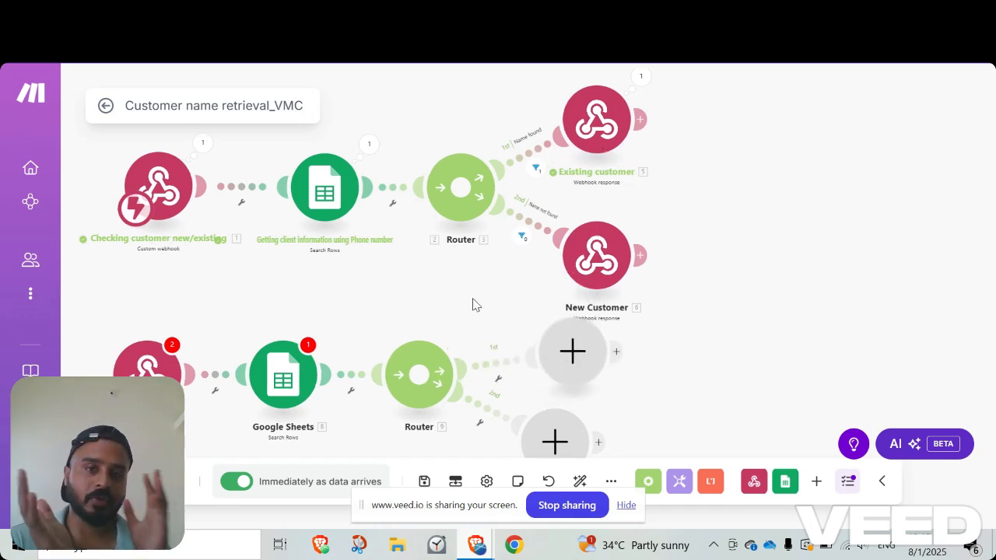
Add a Webhook response module to each of the new router's two routes, leaving the status at 200 and the body empty.
{"action": "left_click_drag", "start_coordinate": [472, 304], "coordinate": [439, 192]}
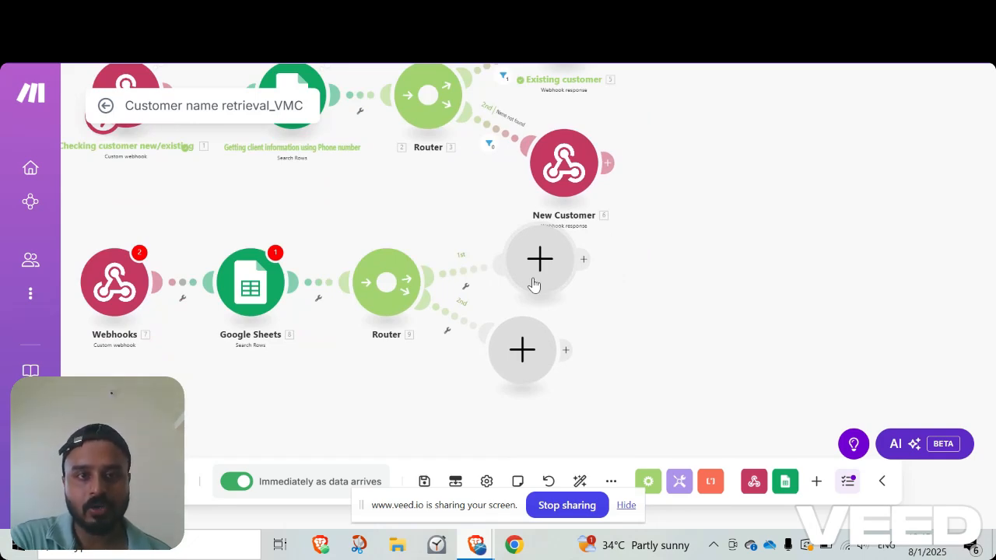
{"action": "left_click", "coordinate": [533, 284]}
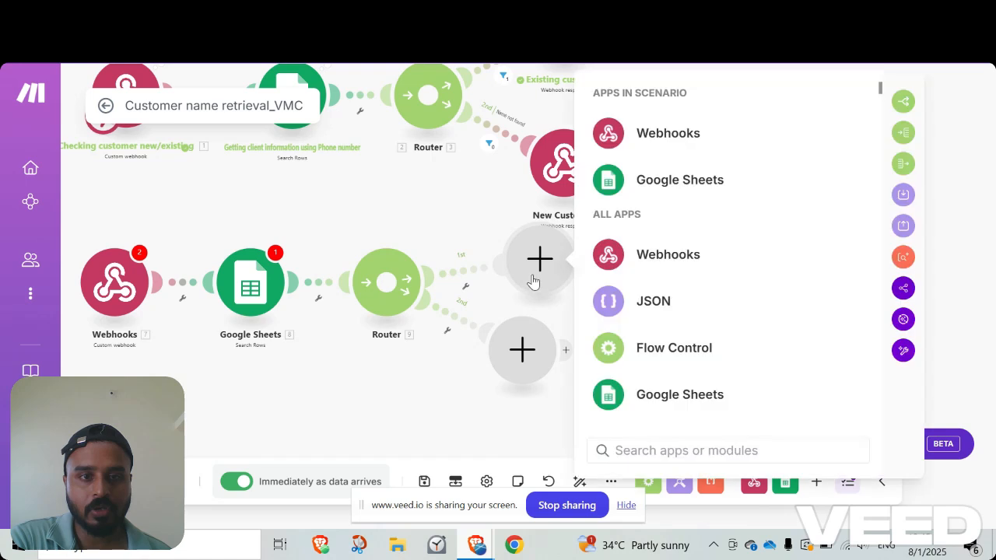
{"action": "left_click", "coordinate": [657, 134]}
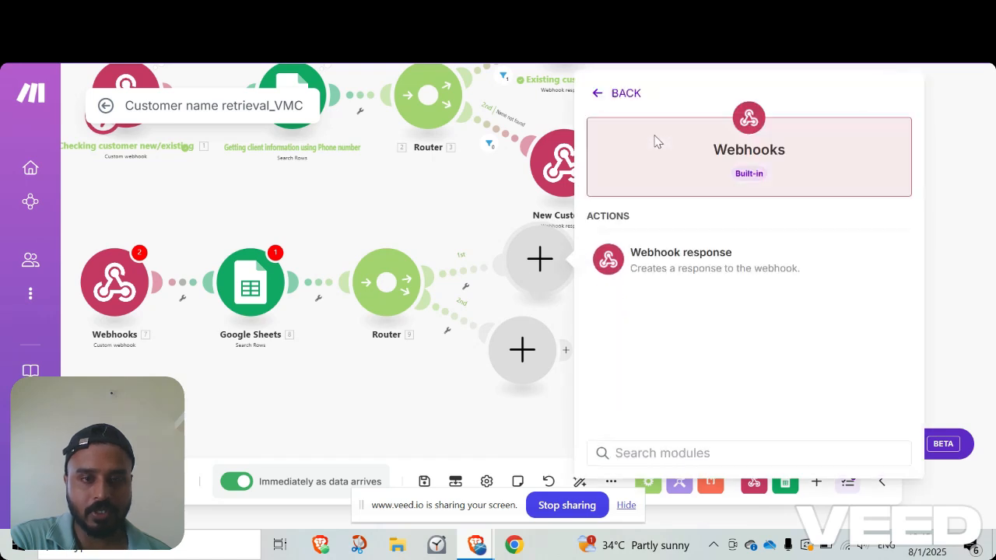
{"action": "left_click", "coordinate": [681, 270]}
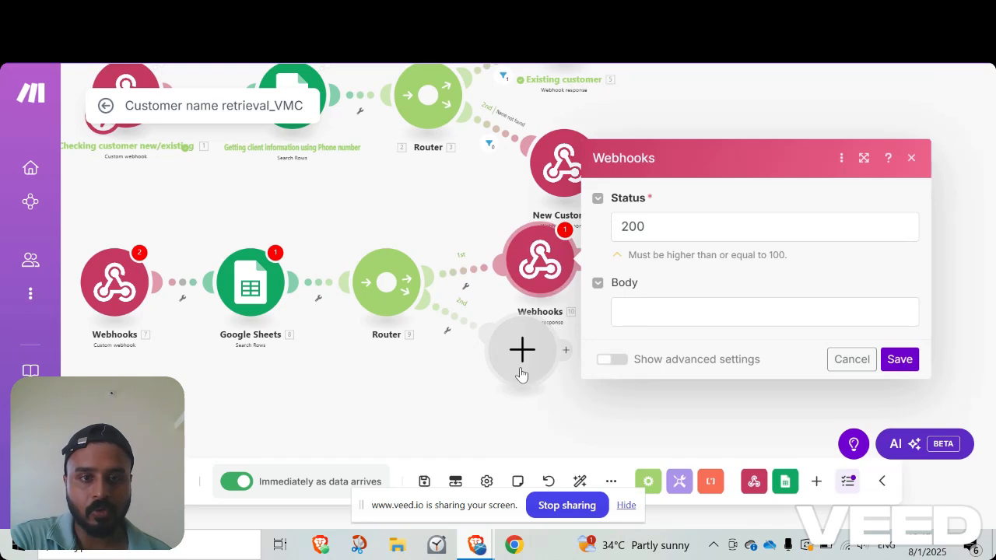
{"action": "left_click", "coordinate": [522, 359]}
{"action": "left_click", "coordinate": [650, 180]}
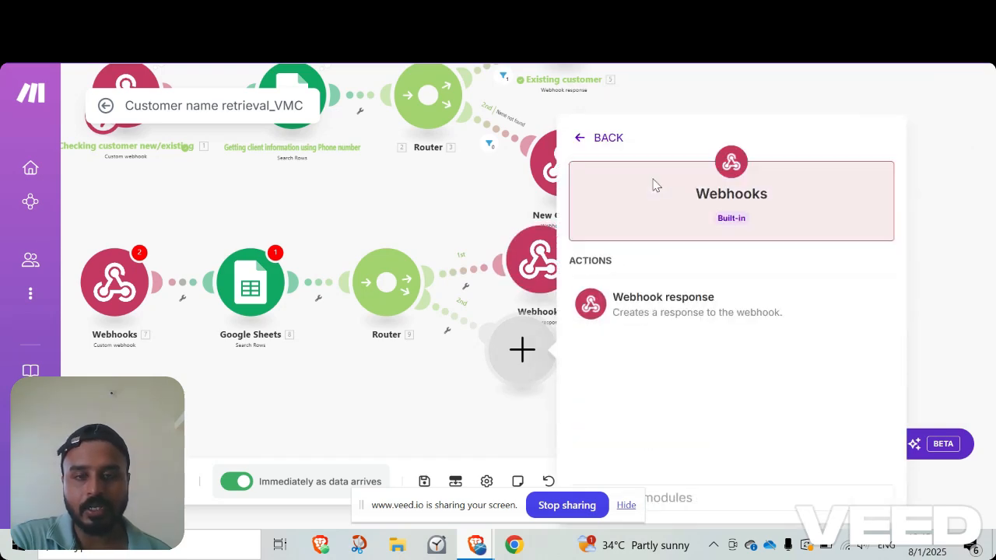
{"action": "left_click", "coordinate": [656, 294]}
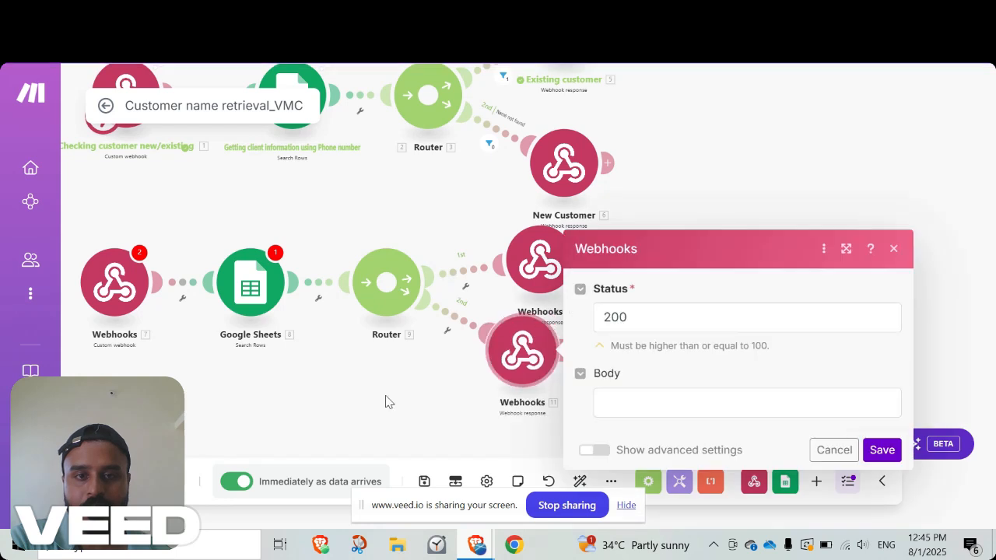
{"action": "left_click", "coordinate": [372, 400]}
Open the Existing customer webhook response, review its status and JSON body, and close its settings.
{"action": "left_click_drag", "start_coordinate": [372, 396], "coordinate": [406, 421]}
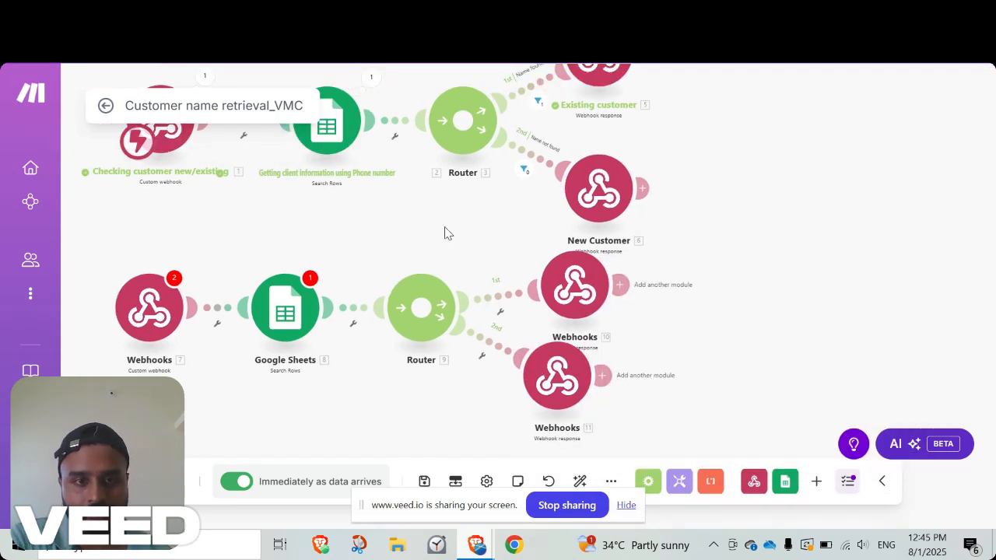
{"action": "left_click_drag", "start_coordinate": [441, 232], "coordinate": [410, 327]}
{"action": "left_click", "coordinate": [561, 157]}
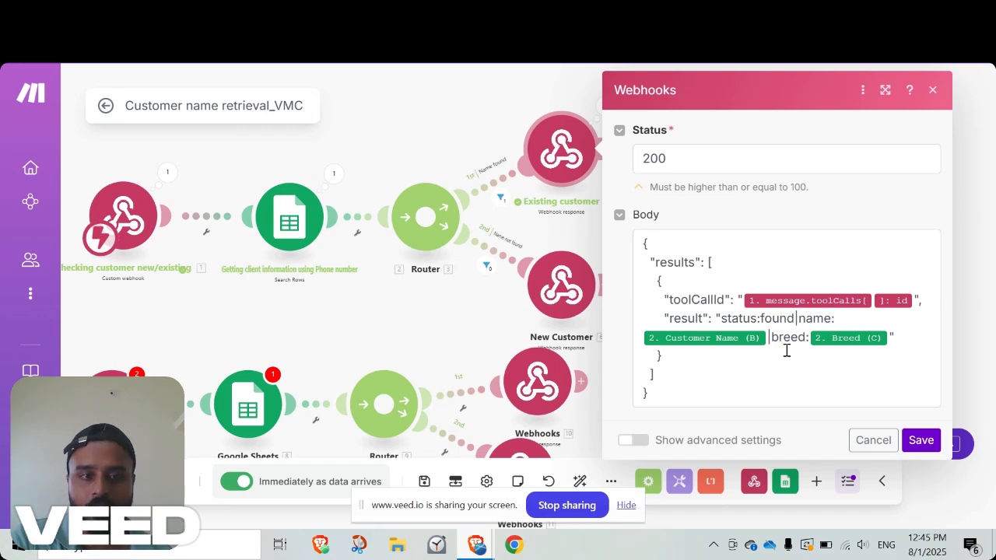
{"action": "mouse_move", "coordinate": [696, 336]}
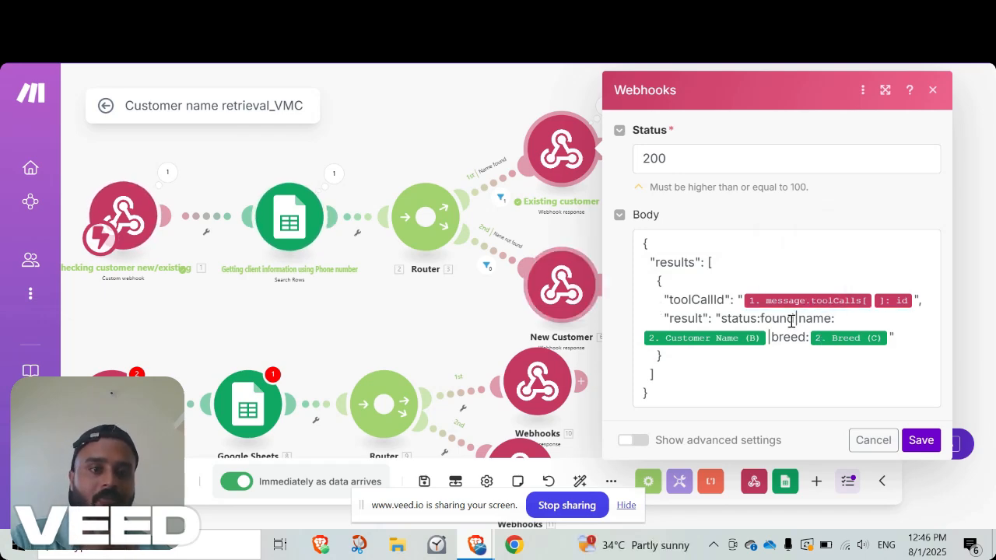
{"action": "left_click", "coordinate": [442, 319]}
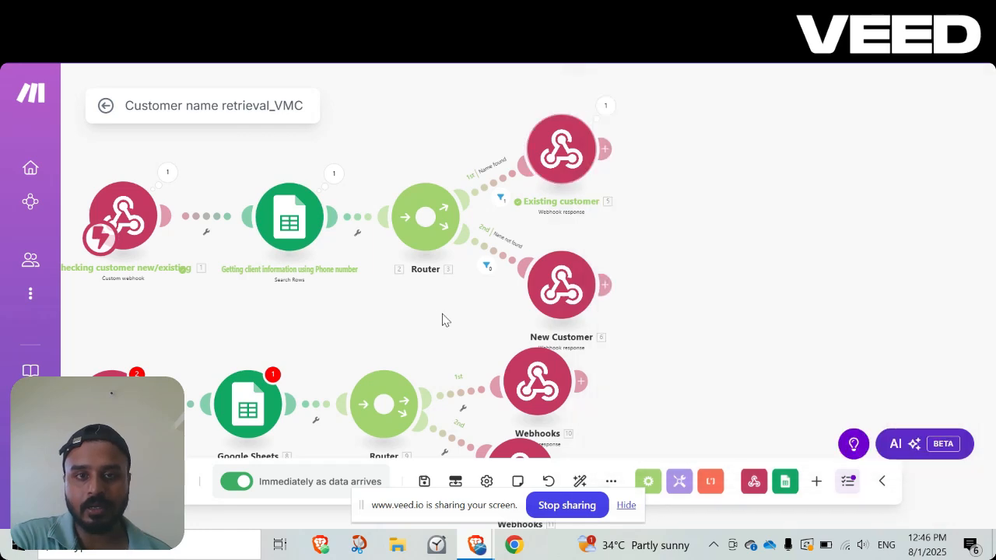
Compare the JSON bodies of the New Customer and Existing customer webhook responses, and close the settings without changes.
{"action": "left_click_drag", "start_coordinate": [441, 320], "coordinate": [439, 280]}
{"action": "left_click", "coordinate": [566, 264]}
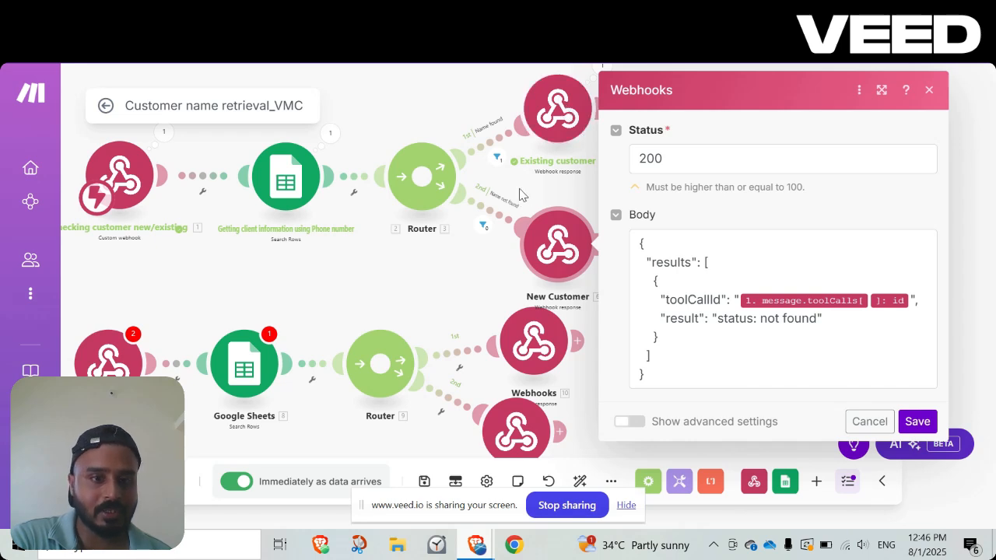
{"action": "left_click", "coordinate": [554, 126]}
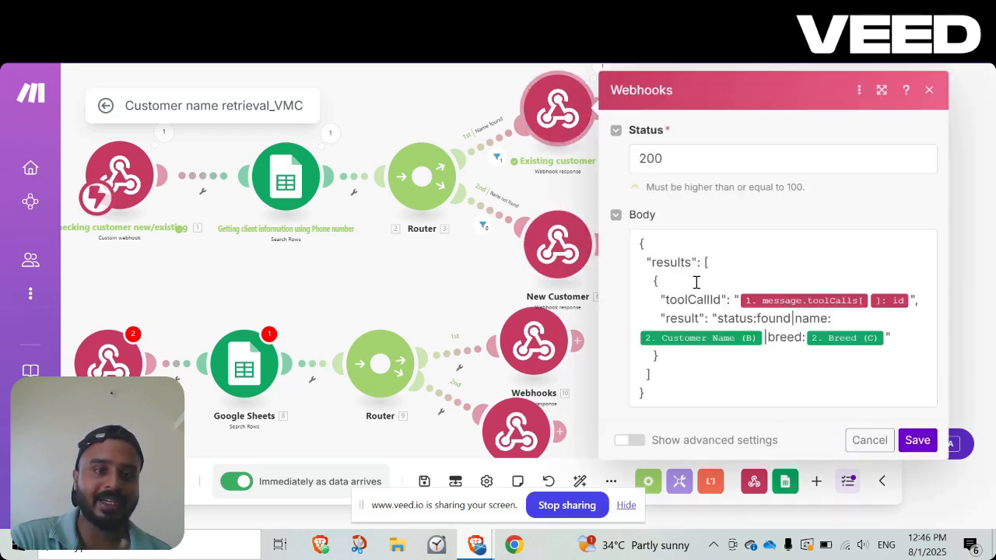
{"action": "left_click", "coordinate": [551, 256]}
{"action": "left_click", "coordinate": [551, 257]}
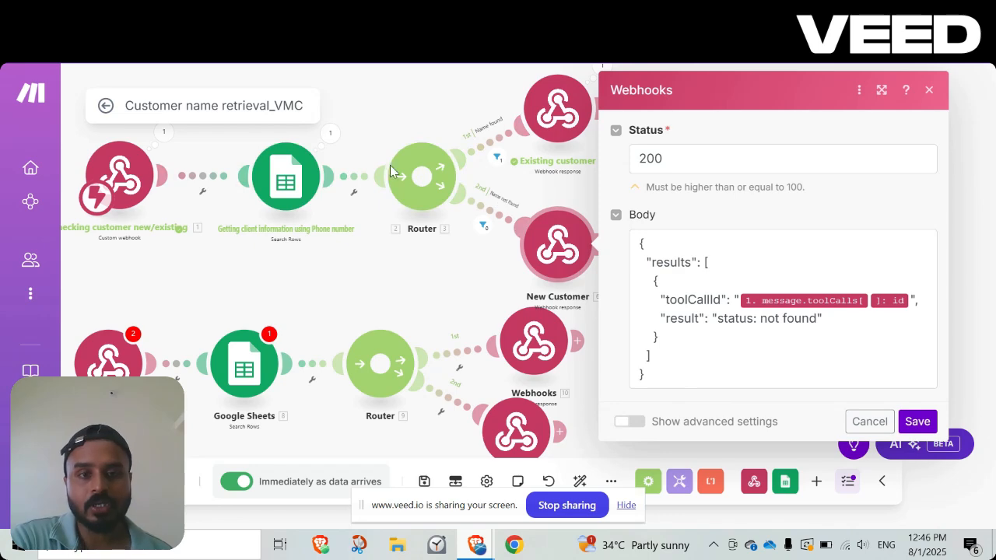
{"action": "left_click", "coordinate": [408, 290]}
Review the condition of the Name found filter on the upper router's first route, and close the filter settings.
{"action": "left_click_drag", "start_coordinate": [409, 290], "coordinate": [433, 339]}
{"action": "left_click", "coordinate": [520, 208]}
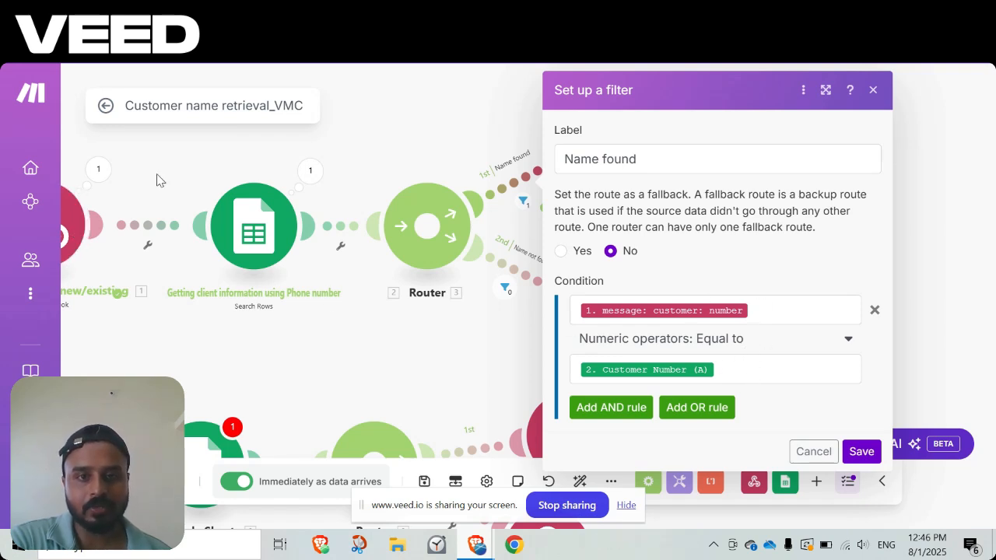
{"action": "left_click", "coordinate": [500, 215]}
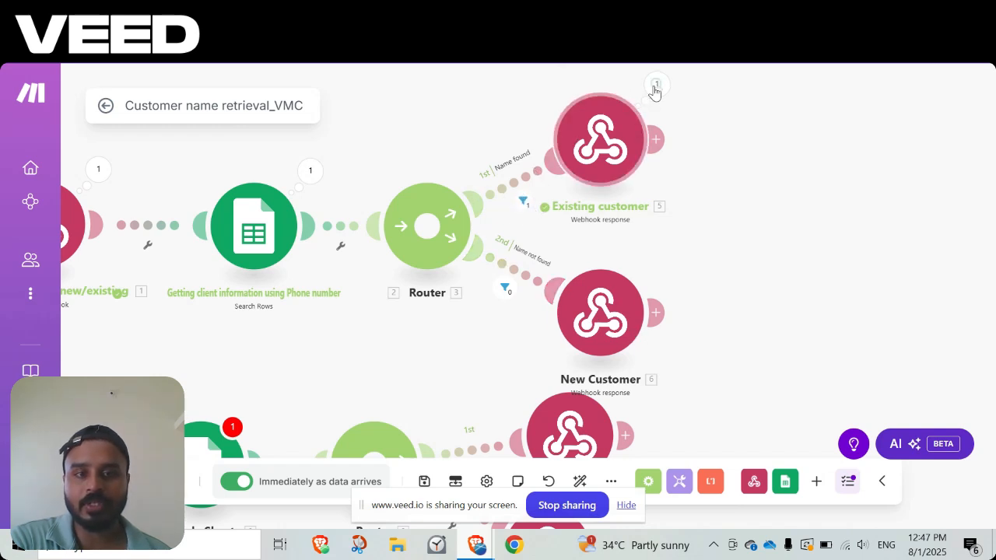
Recheck the Existing customer response's tool call ID, customer name and breed mappings, and close its settings.
{"action": "left_click", "coordinate": [632, 180]}
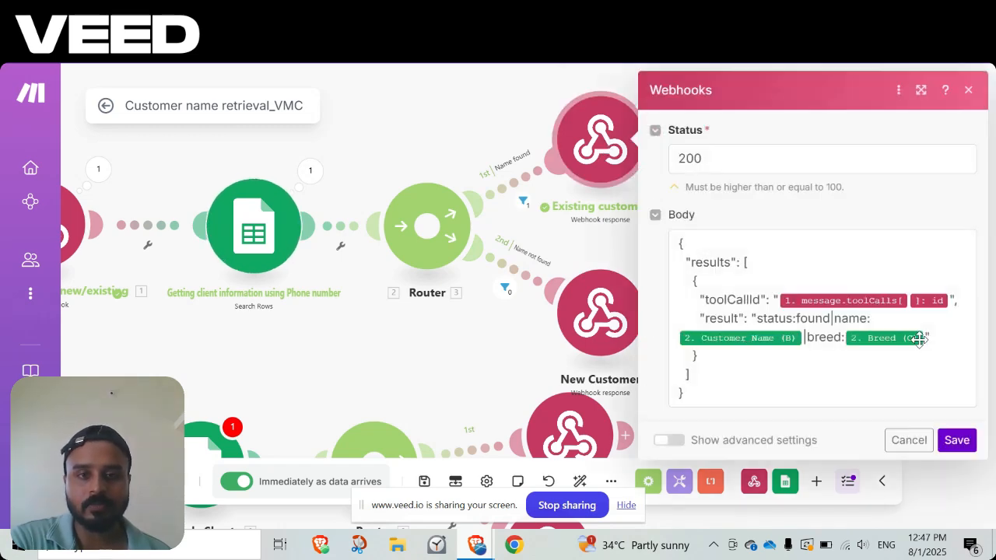
{"action": "left_click", "coordinate": [389, 364]}
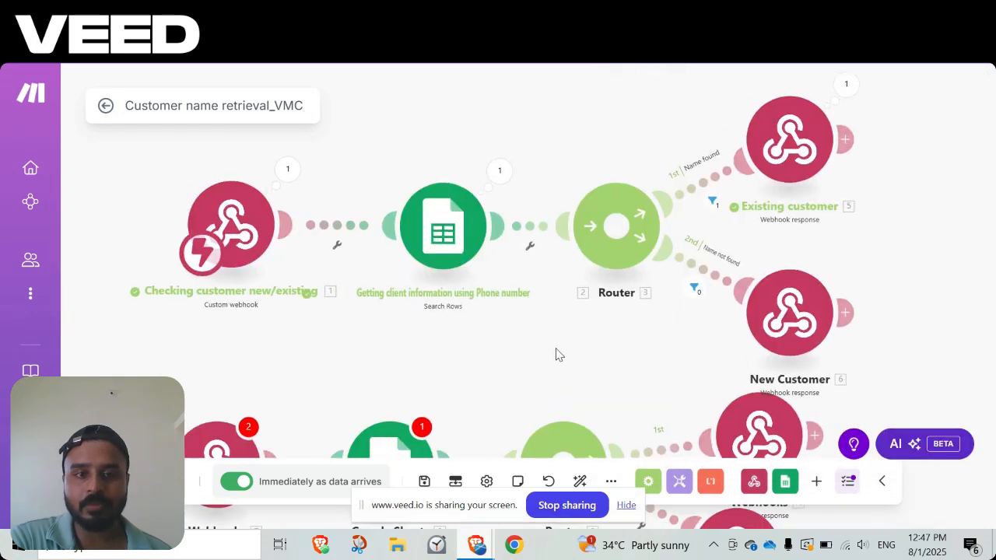
{"action": "scroll", "coordinate": [559, 355], "scroll_direction": "down", "scroll_amount": 4}
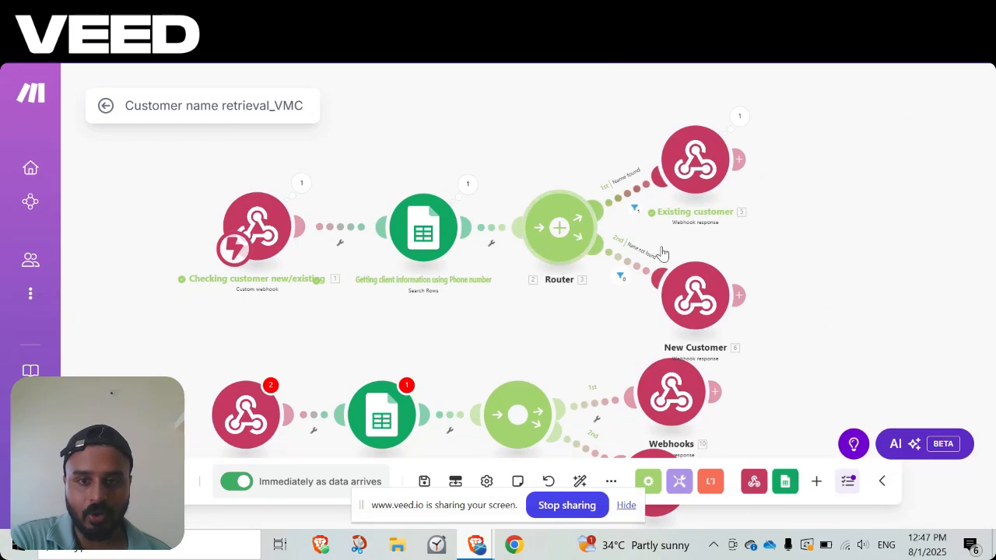
{"action": "left_click", "coordinate": [696, 161]}
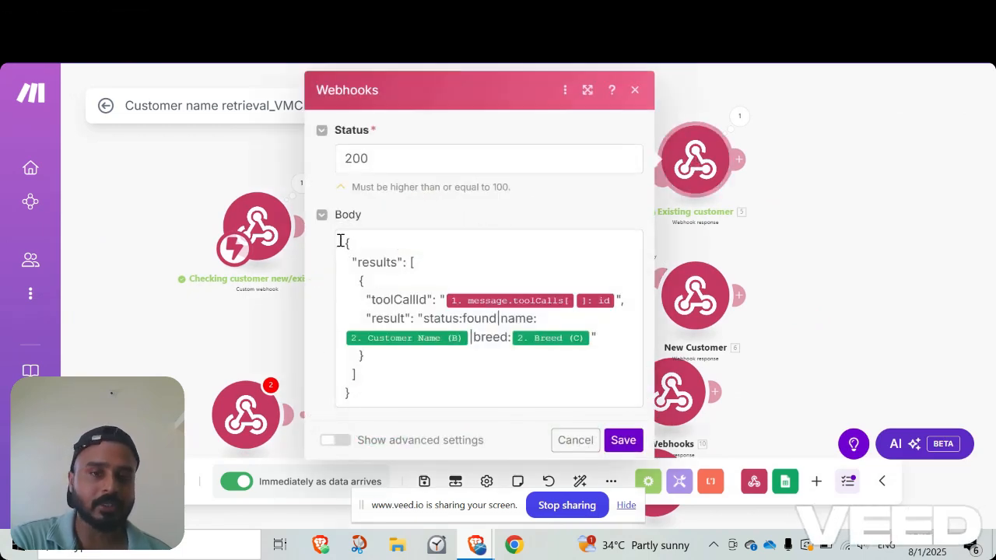
{"action": "left_click", "coordinate": [199, 322]}
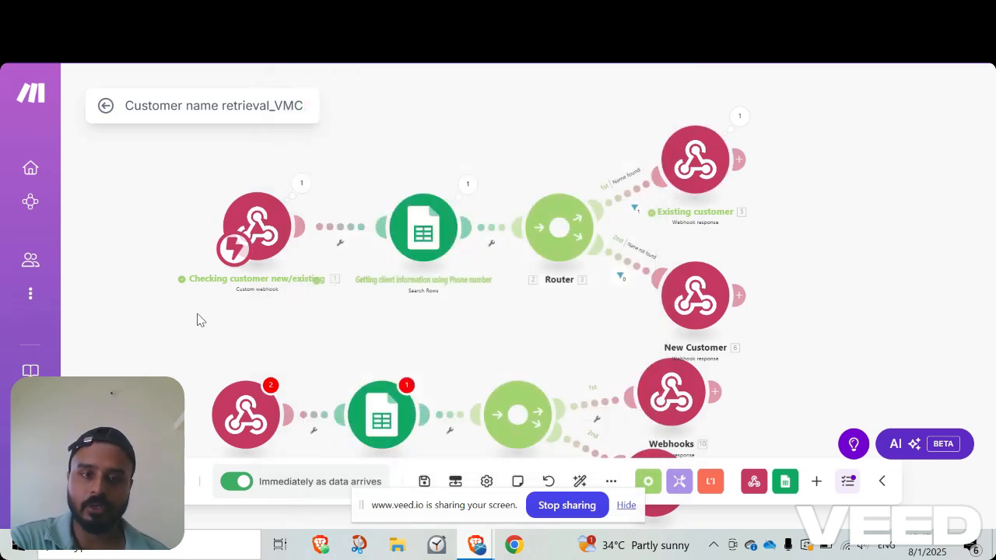
{"action": "left_click_drag", "start_coordinate": [205, 316], "coordinate": [219, 300]}
{"action": "scroll", "coordinate": [219, 299], "scroll_direction": "down", "scroll_amount": 1}
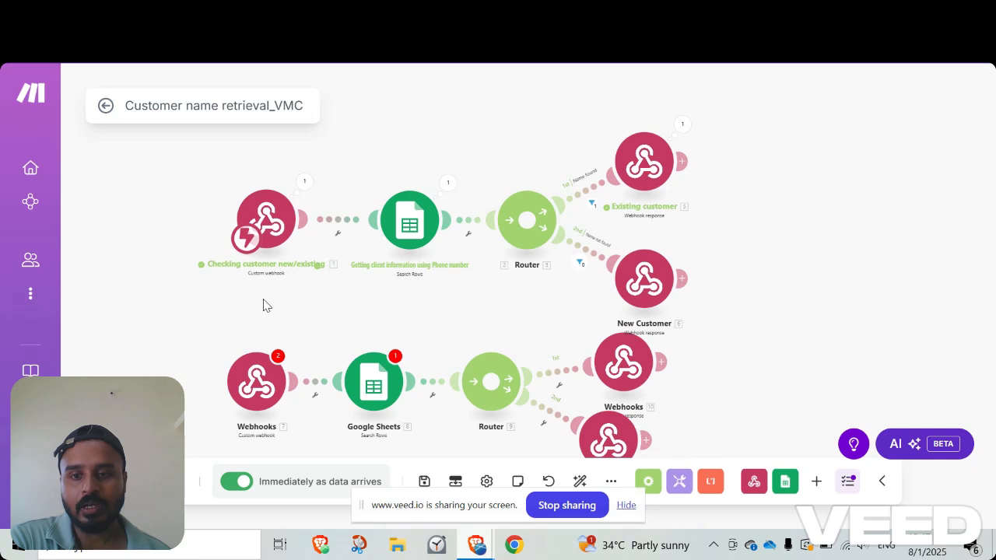
{"action": "left_click_drag", "start_coordinate": [201, 269], "coordinate": [219, 239]}
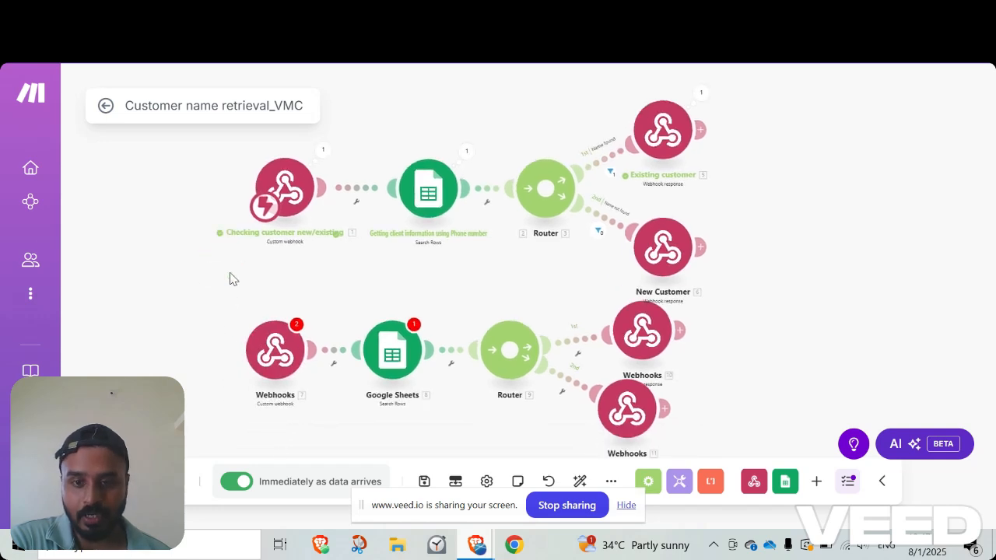
Check the Customer list sheet in Google Sheets and the assistant's tools in Vapi, and return to the Make scenario.
{"action": "mouse_move", "coordinate": [478, 549]}
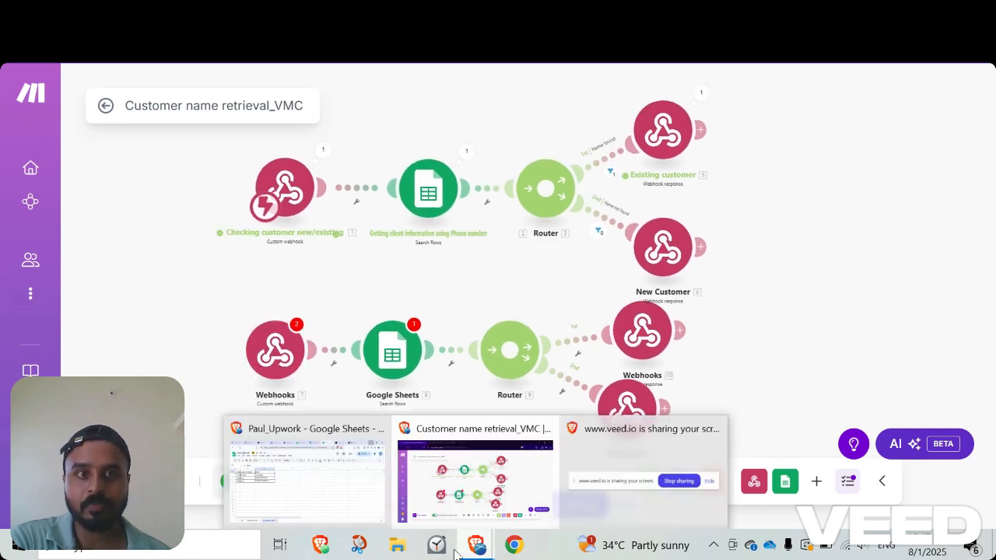
{"action": "left_click", "coordinate": [346, 488]}
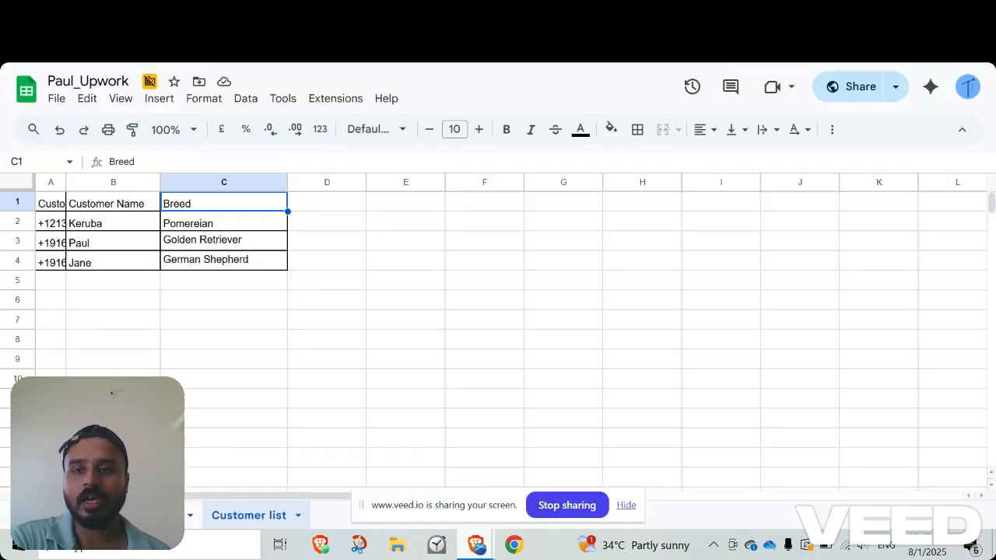
{"action": "left_click", "coordinate": [261, 13]}
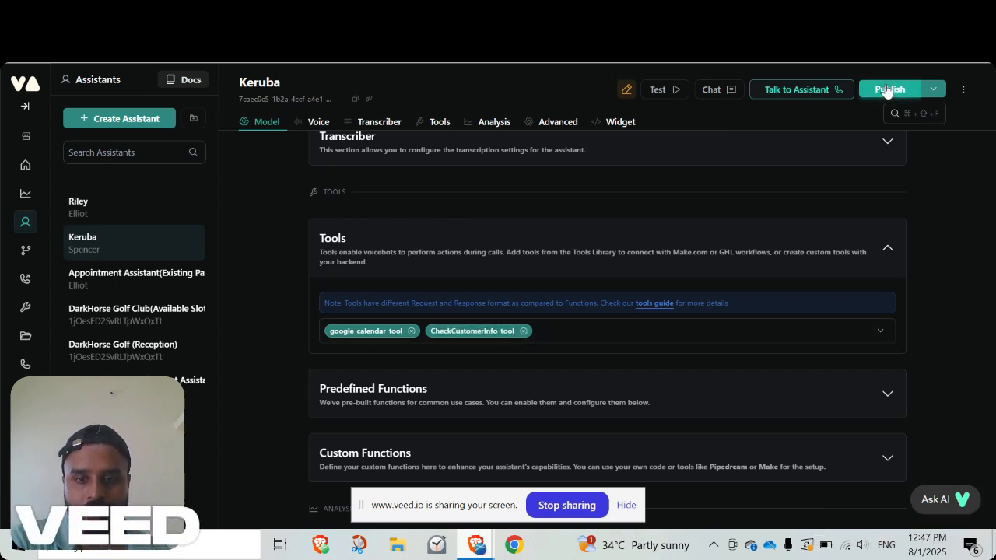
{"action": "left_click", "coordinate": [808, 12]}
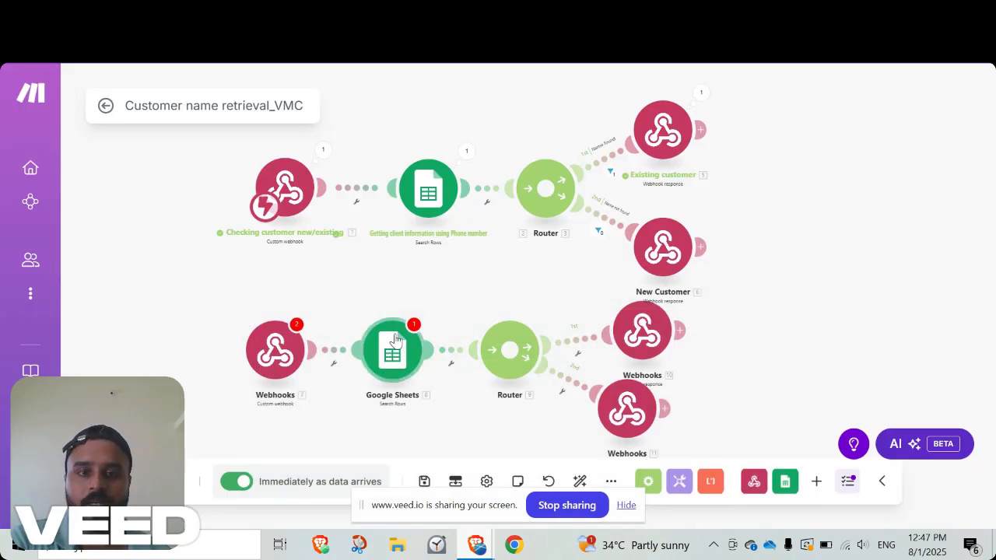
{"action": "left_click_drag", "start_coordinate": [764, 354], "coordinate": [726, 320]}
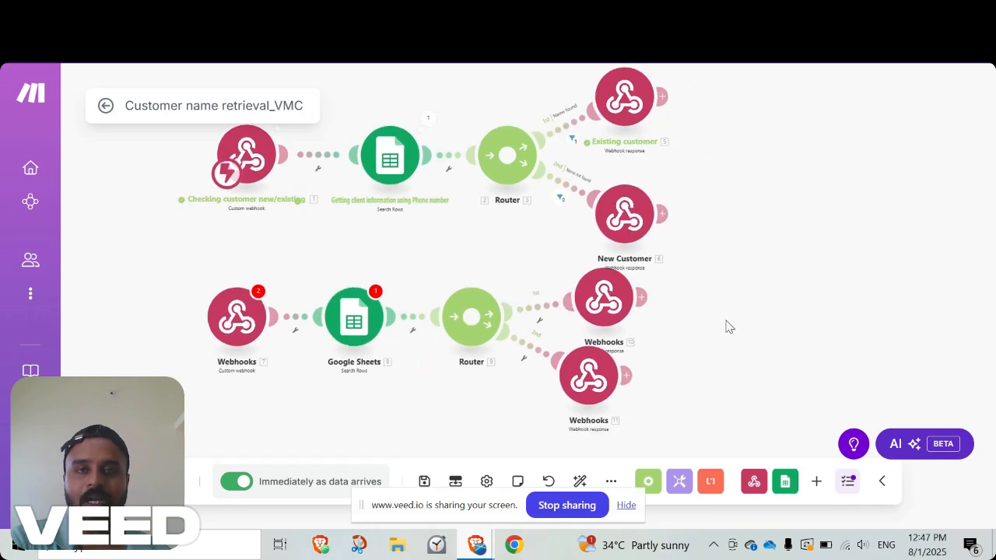